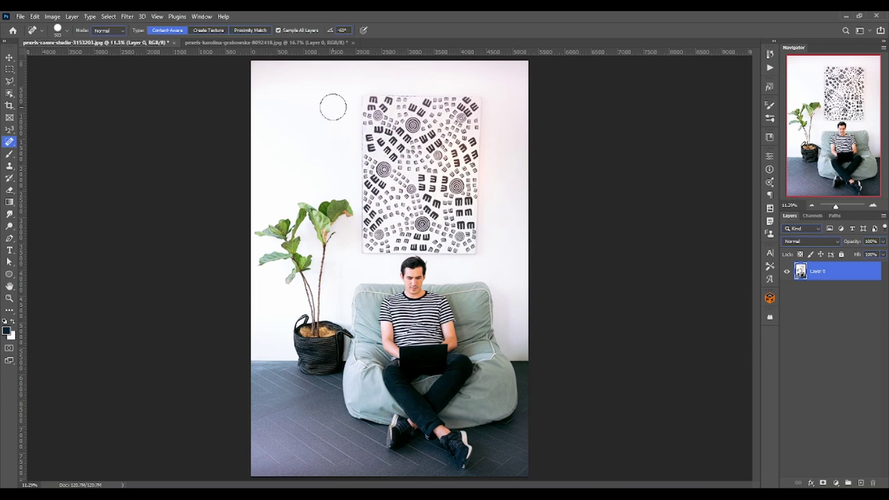
Check the desk photo, return to the bean-bag photo and bring up the healing tool list
click(262, 43)
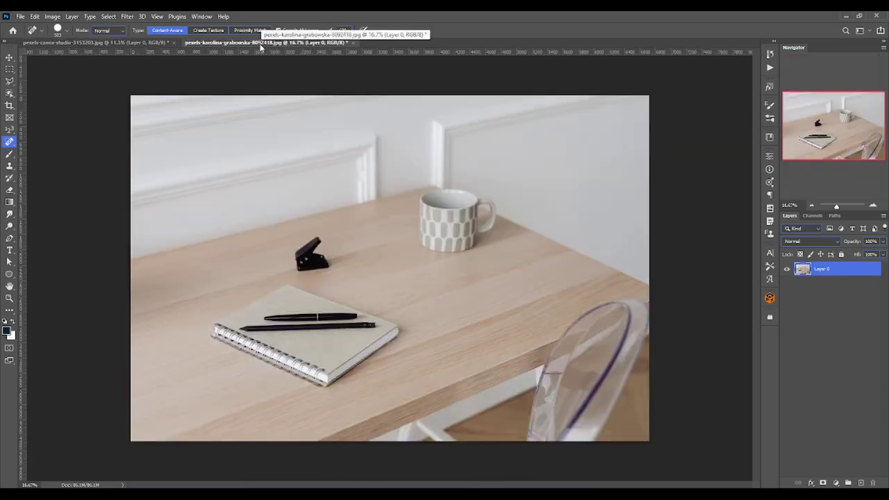
click(116, 43)
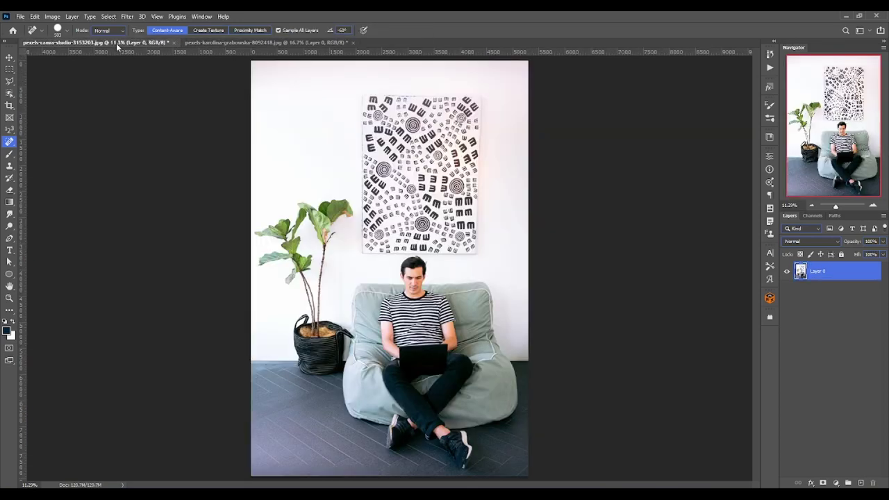
right_click(9, 142)
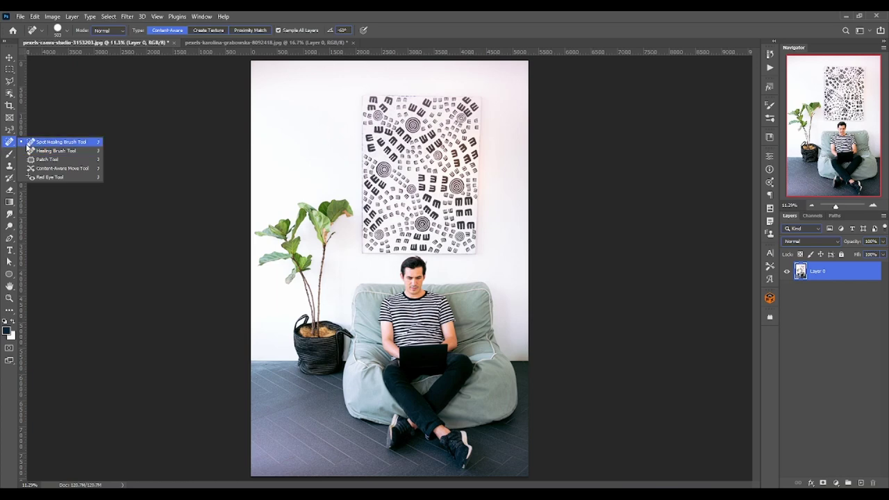
Choose the Spot Healing Brush and duplicate Layer 0 into Layer 0 copy
click(27, 145)
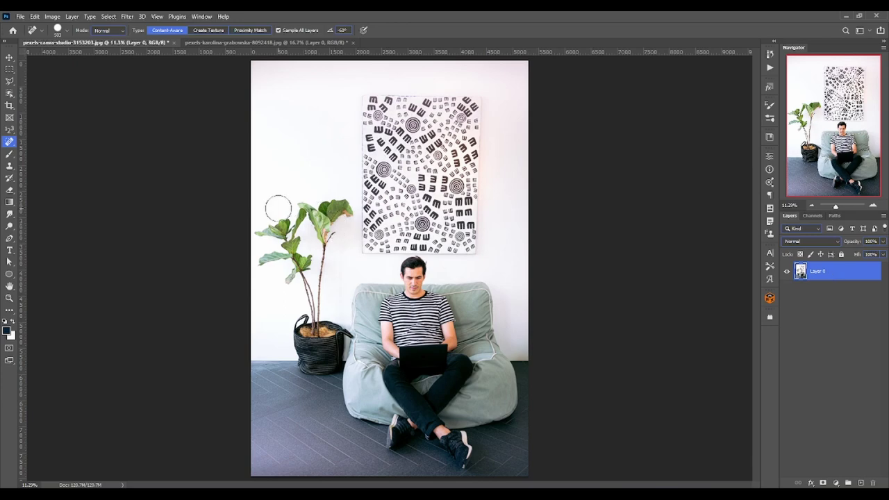
key(ctrl+j)
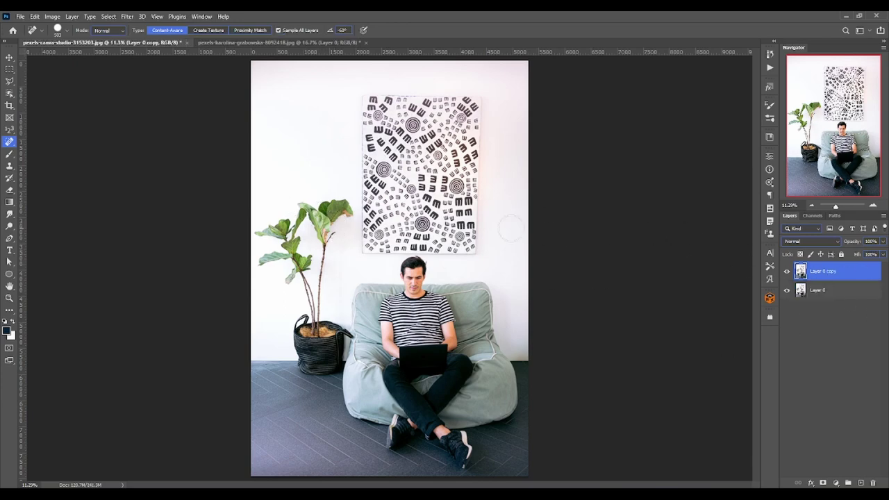
mouse_move(288, 209)
mouse_down()
mouse_move(271, 236)
mouse_move(345, 218)
mouse_move(316, 292)
mouse_move(322, 265)
mouse_up()
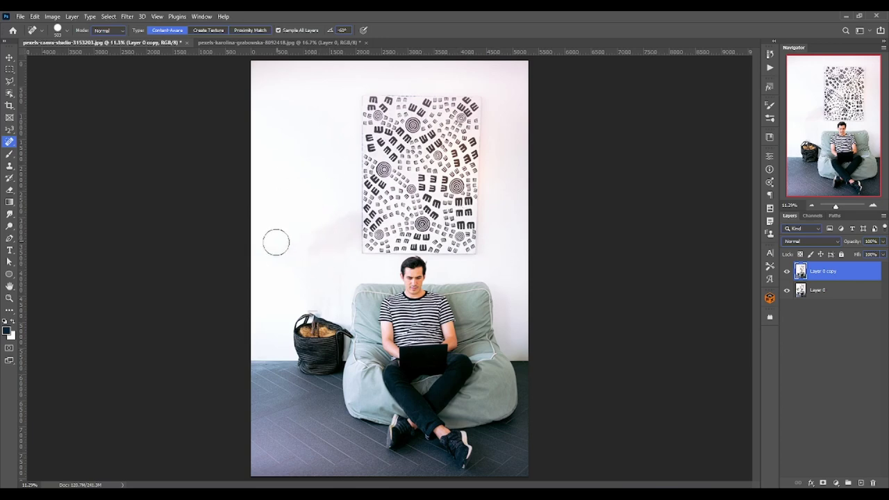
scroll(291, 243, up, 3)
scroll(323, 257, up, 2)
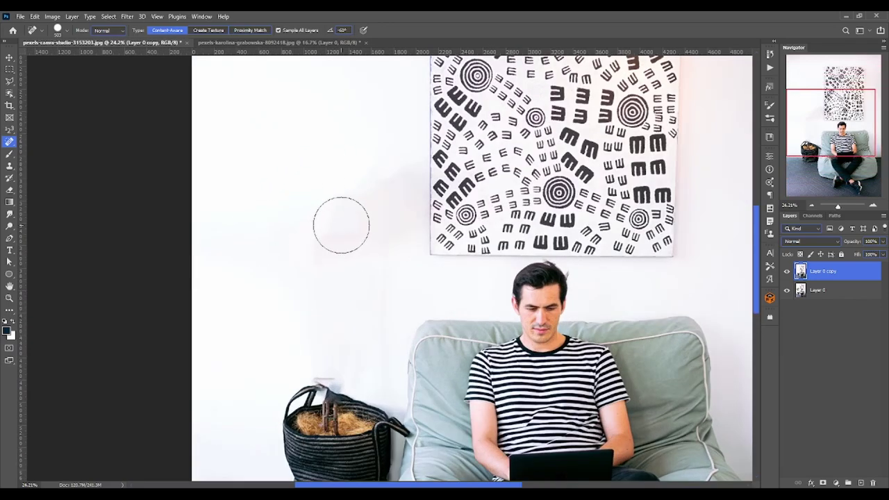
scroll(326, 407, up, 2)
scroll(326, 406, up, 2)
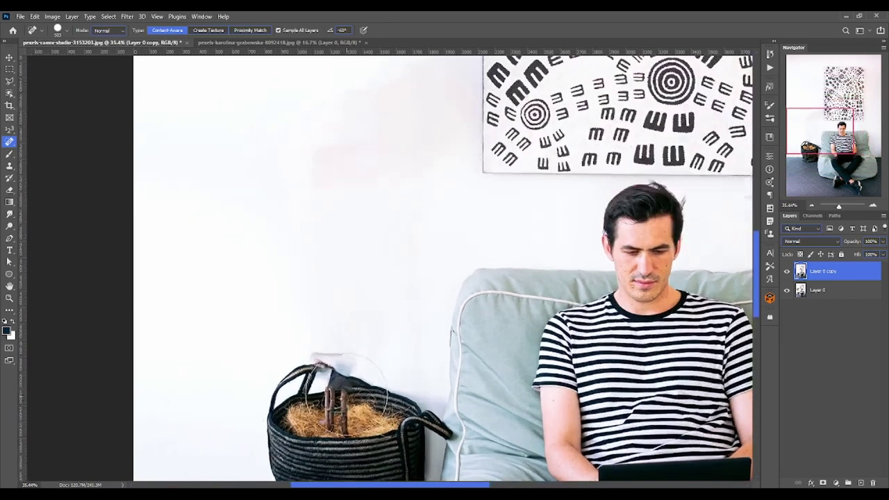
scroll(333, 399, up, 2)
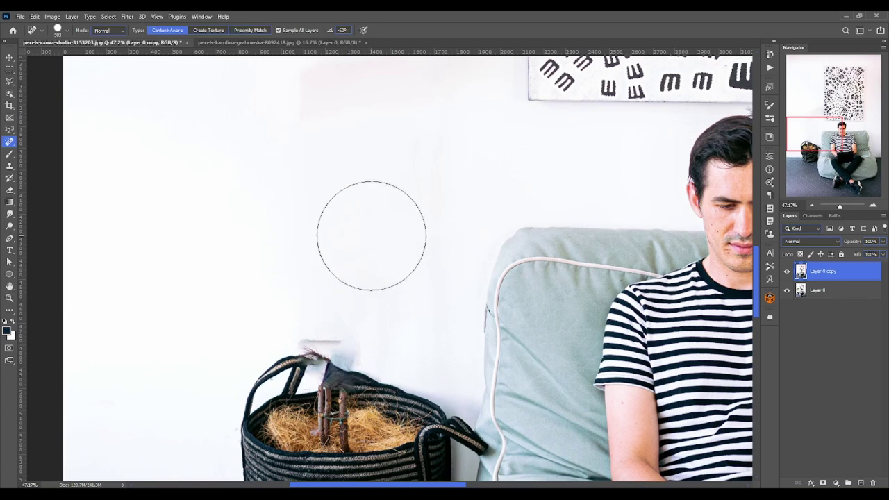
scroll(371, 228, down, 1)
scroll(377, 236, up, 1)
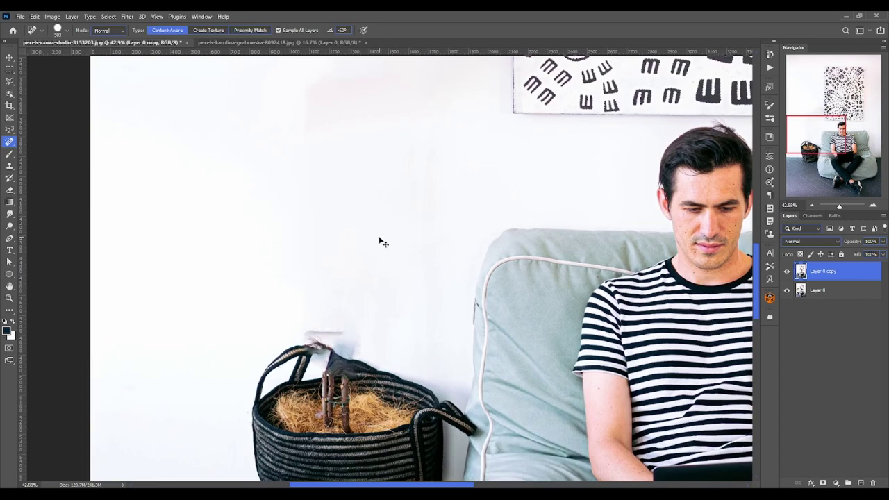
key(ctrl+0)
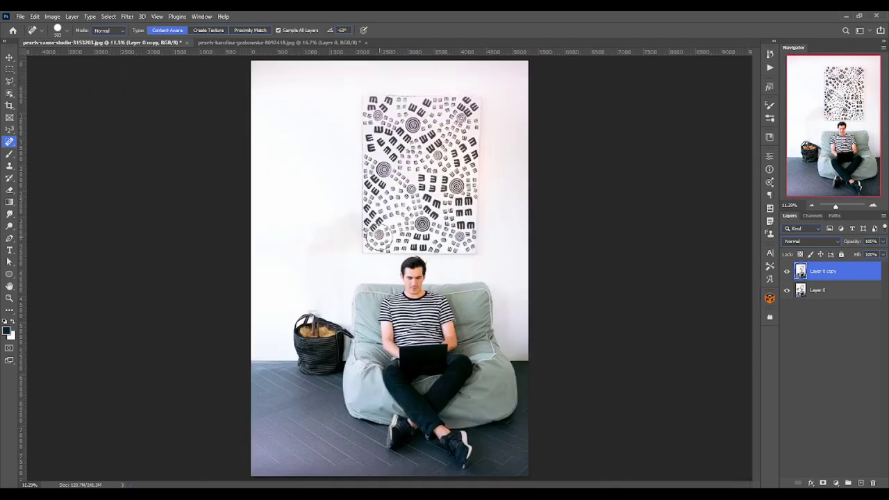
key(ctrl+z)
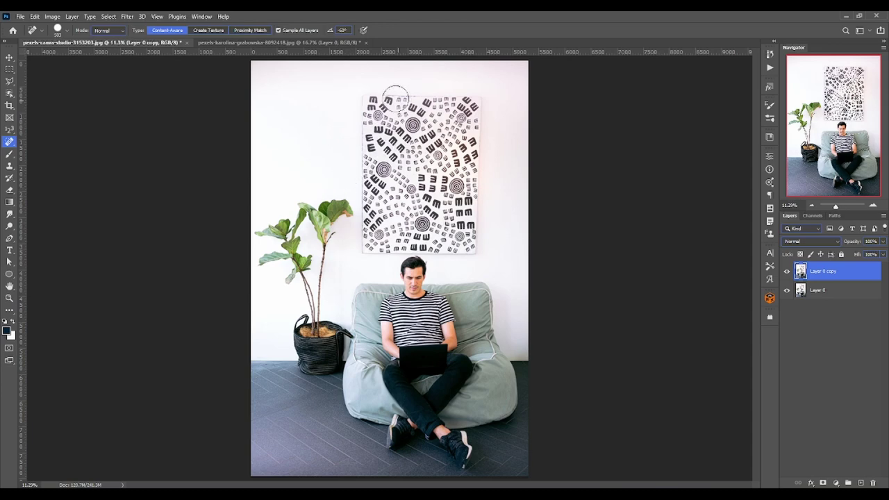
Trial-heal the wall art, undo it, and set the spot healing type to Create Texture
mouse_move(371, 98)
mouse_down()
mouse_move(478, 152)
mouse_move(381, 104)
mouse_move(363, 243)
mouse_move(397, 104)
mouse_move(469, 127)
mouse_move(417, 149)
mouse_move(458, 167)
mouse_move(417, 179)
mouse_move(450, 195)
mouse_move(417, 222)
mouse_move(461, 222)
mouse_move(477, 184)
mouse_up()
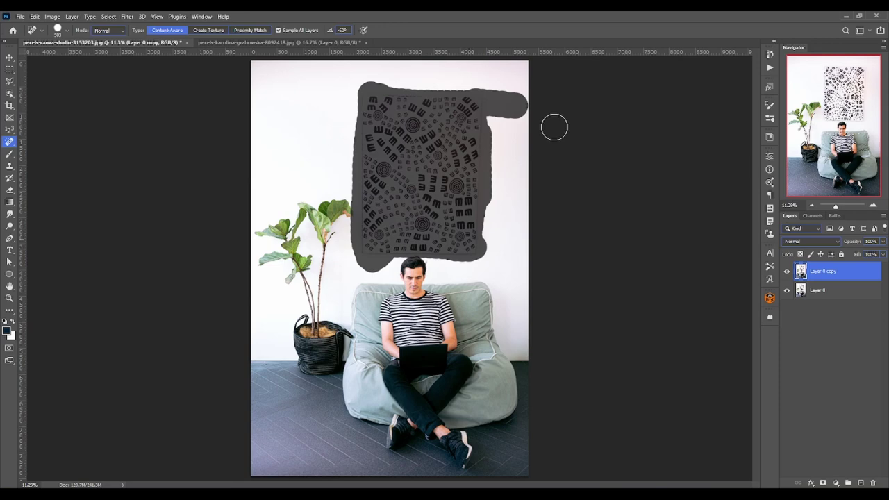
scroll(397, 244, up, 1)
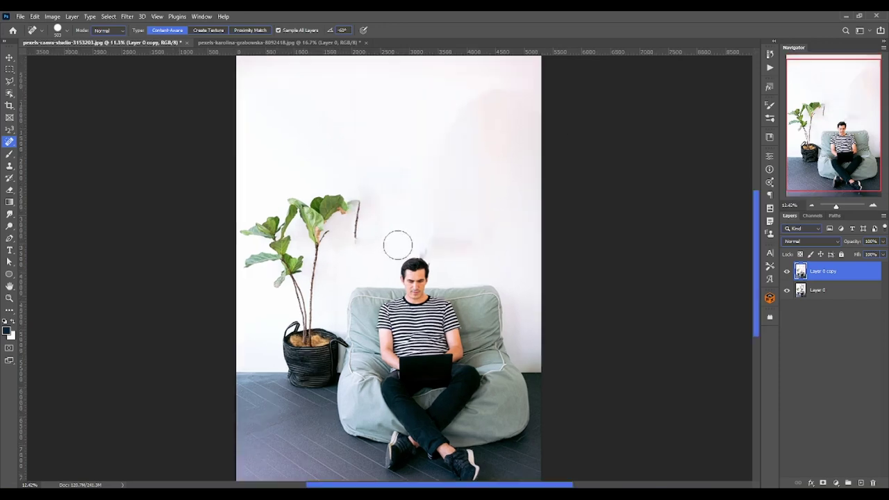
scroll(389, 250, up, 4)
scroll(352, 227, up, 3)
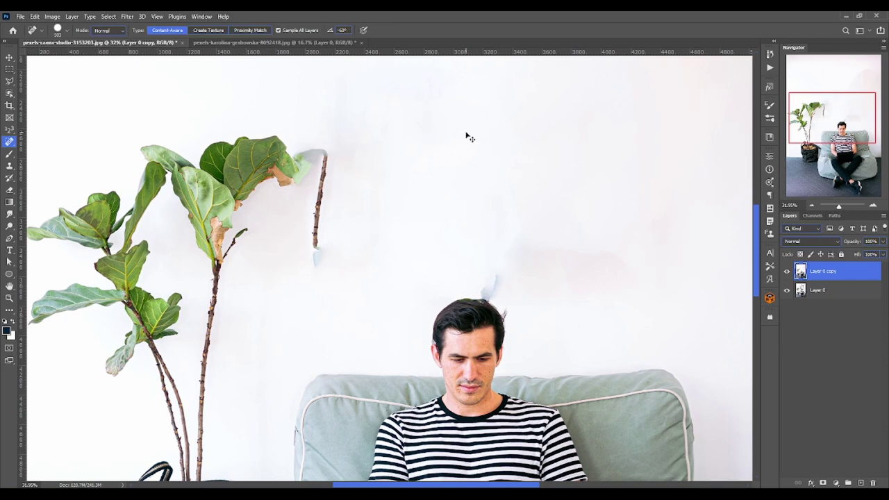
key(ctrl+z)
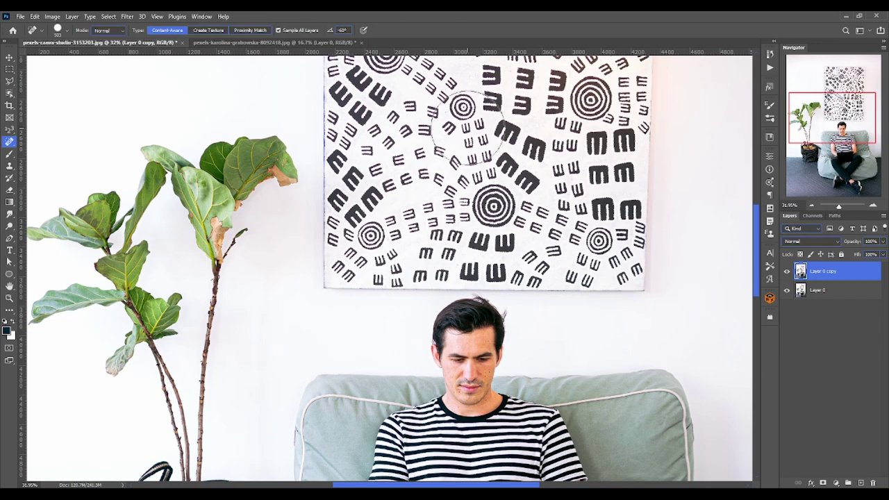
key(ctrl+0)
click(200, 30)
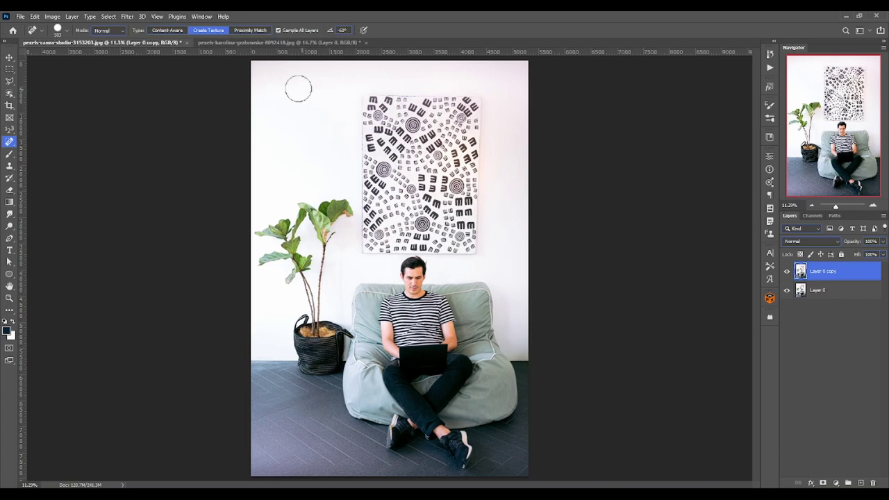
Set healing back to Content-Aware, test-heal the whole wall art, then undo it
click(179, 30)
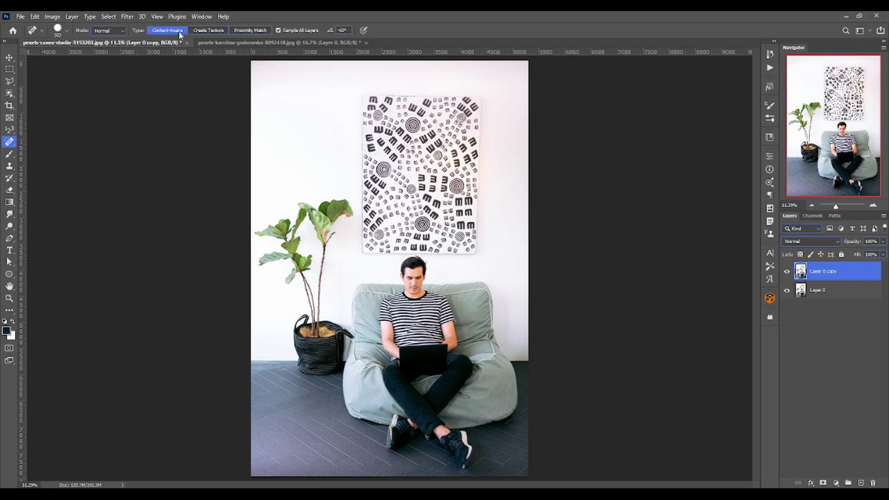
mouse_move(371, 89)
mouse_down()
mouse_move(470, 248)
mouse_move(368, 246)
mouse_move(379, 132)
mouse_move(368, 246)
mouse_move(399, 139)
mouse_move(410, 194)
mouse_move(444, 119)
mouse_move(462, 146)
mouse_move(406, 158)
mouse_move(387, 211)
mouse_move(421, 226)
mouse_move(466, 191)
mouse_move(424, 166)
mouse_move(434, 208)
mouse_move(444, 167)
mouse_move(461, 230)
mouse_up()
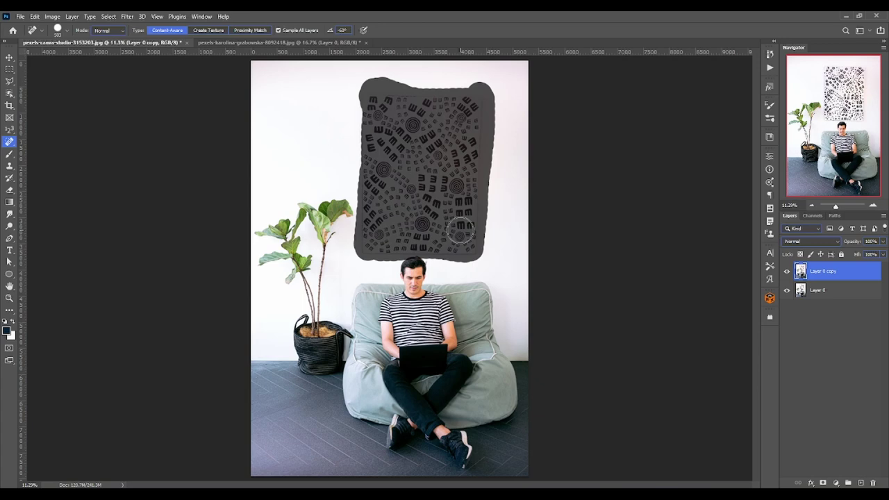
drag(461, 231, 460, 230)
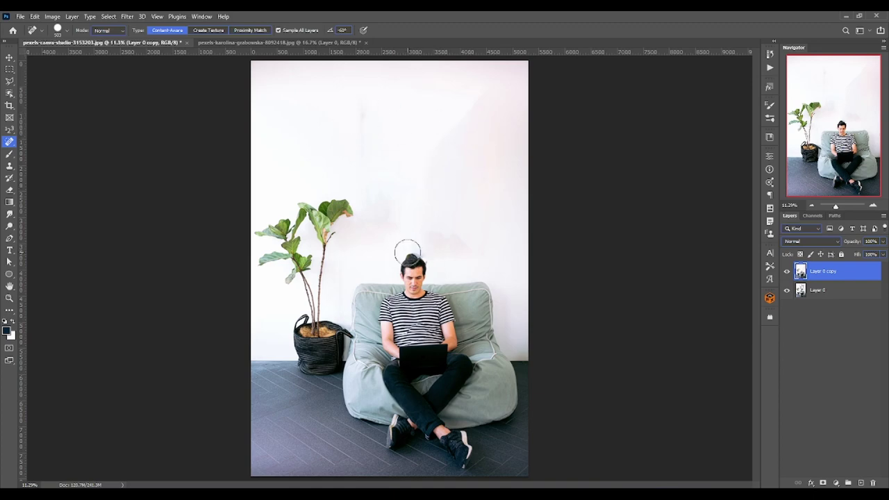
scroll(440, 263, up, 1)
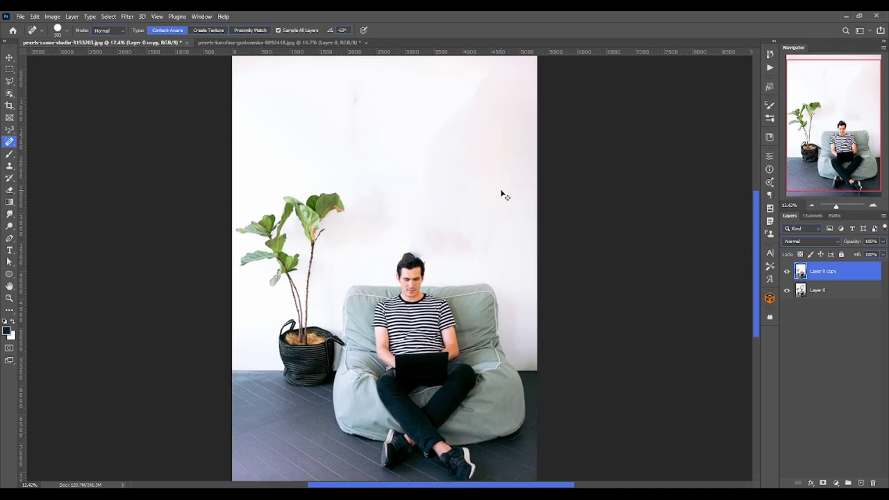
key(ctrl+z)
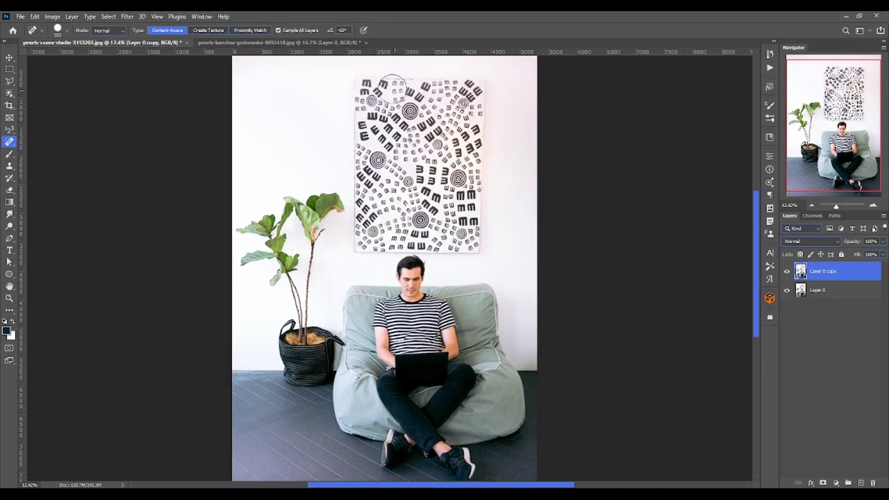
On the desk photo, spot-heal away the black stapler, then fit the photo to the window
click(284, 43)
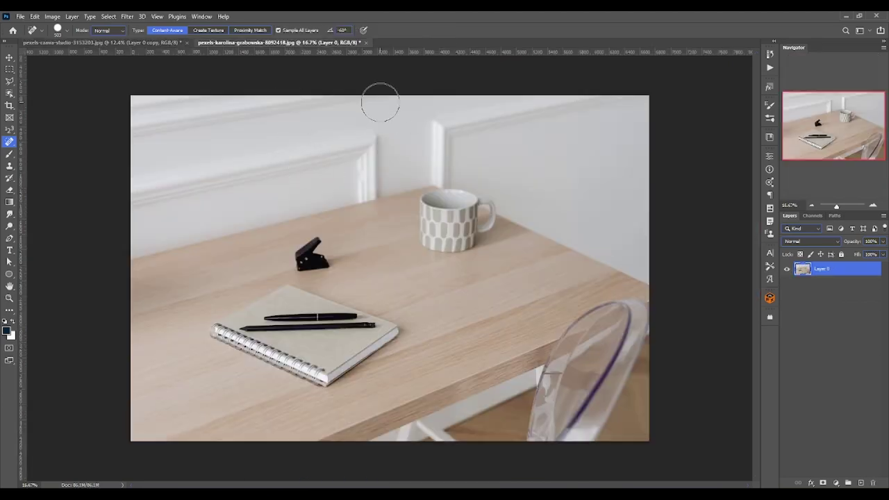
scroll(316, 249, up, 2)
scroll(277, 248, up, 1)
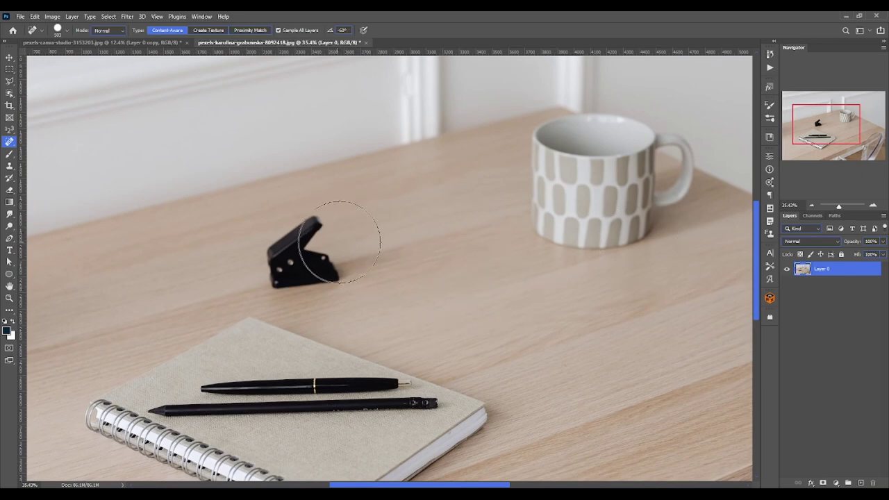
mouse_move(350, 237)
mouse_down()
mouse_move(328, 236)
mouse_move(326, 249)
mouse_move(396, 254)
mouse_up()
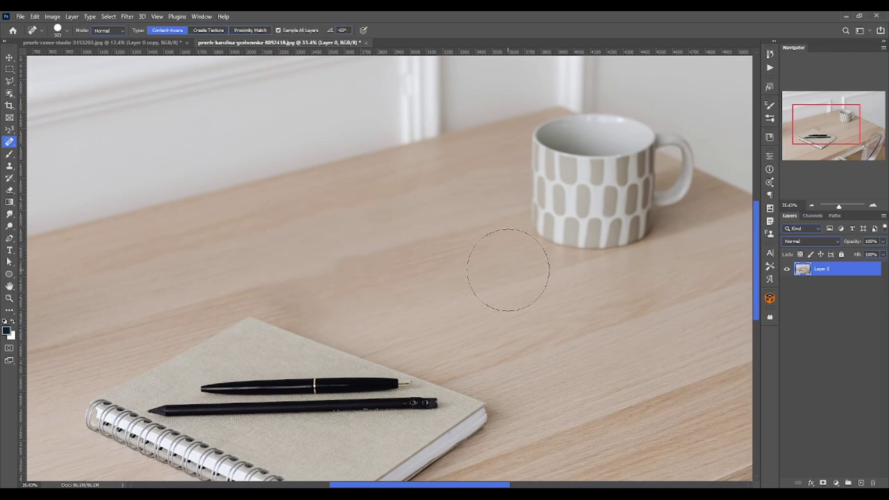
key(ctrl+0)
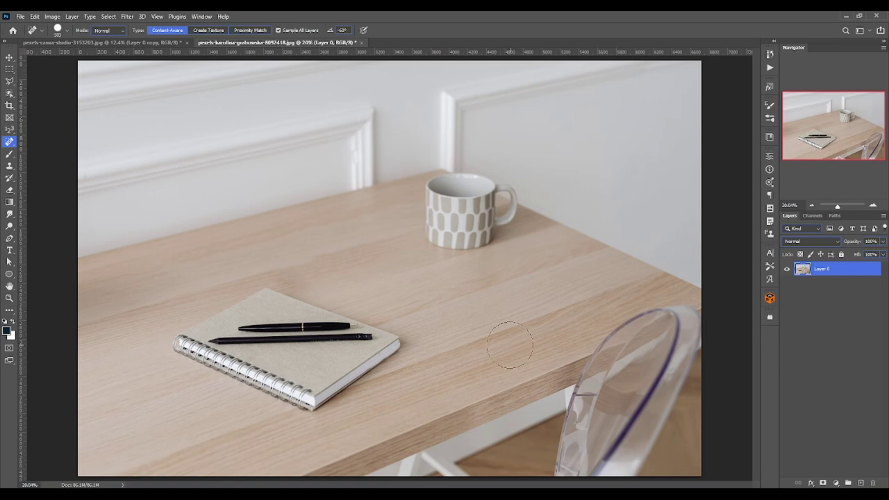
Undo the hole punch removal and switch to the Healing Brush Tool
right_click(9, 141)
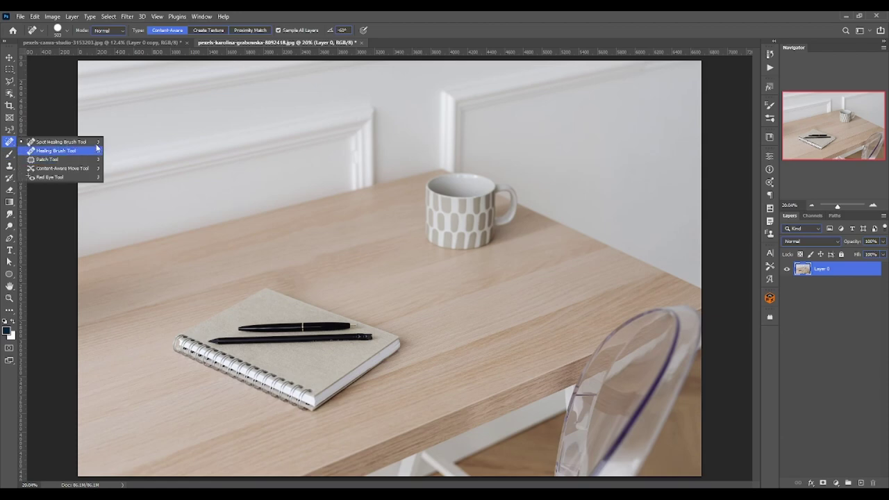
click(95, 142)
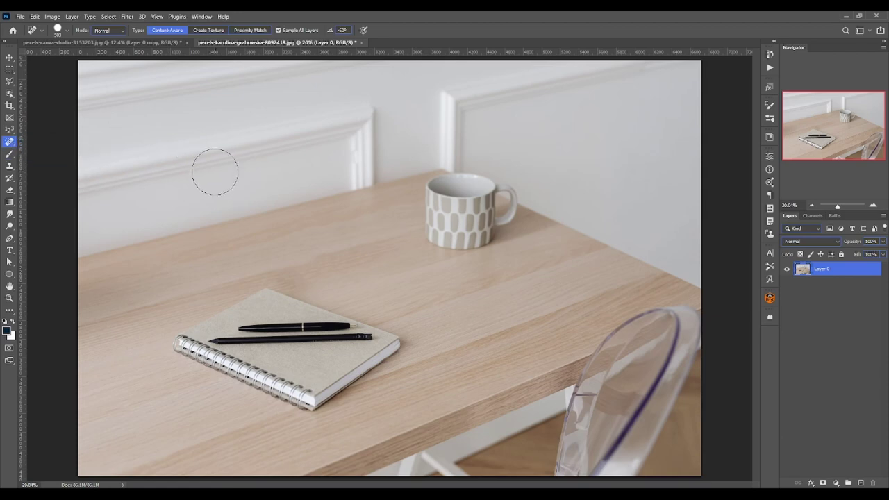
key(ctrl+z)
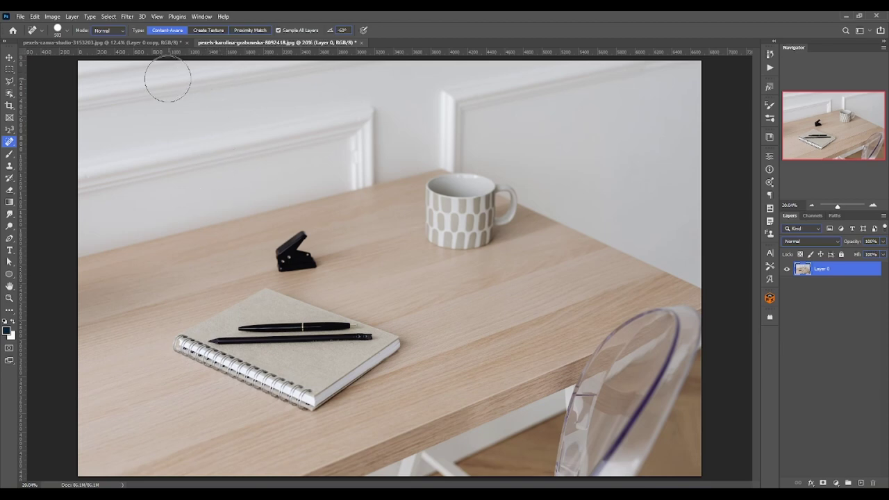
right_click(9, 143)
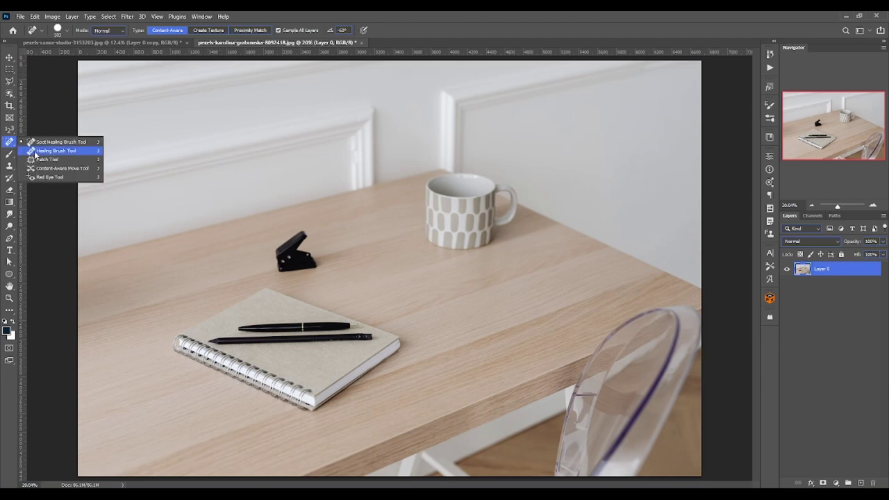
click(34, 151)
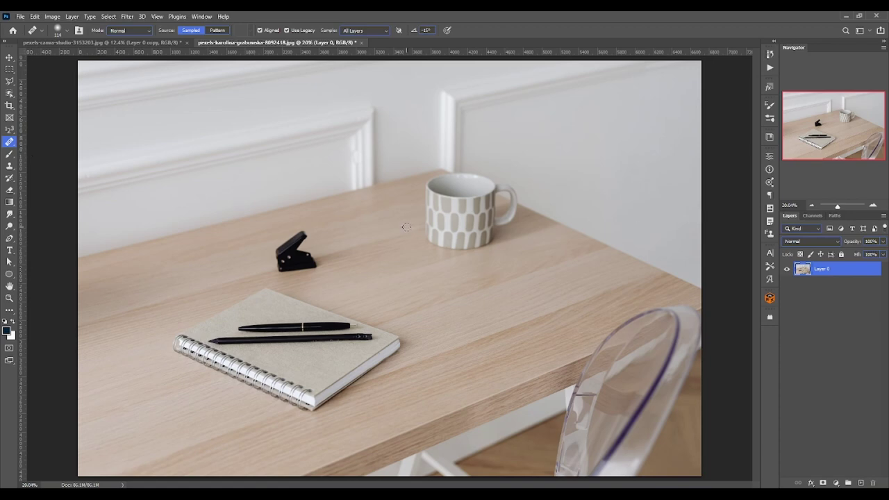
Enlarge the healing brush and duplicate Layer 0 into Layer 0 copy
key(bracketright)
key(bracketright)
key(bracketright)
key(ctrl+j)
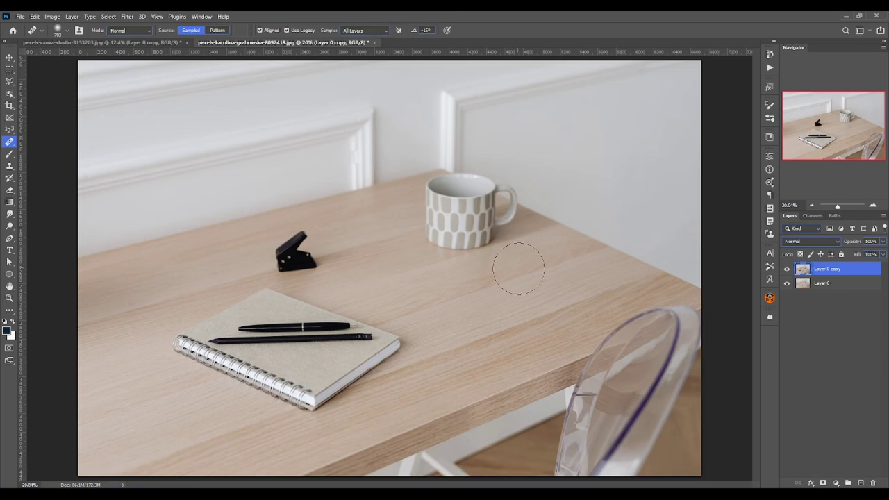
Sample table wood as the source and heal over the notebook's lower-right corner
alt+click(568, 304)
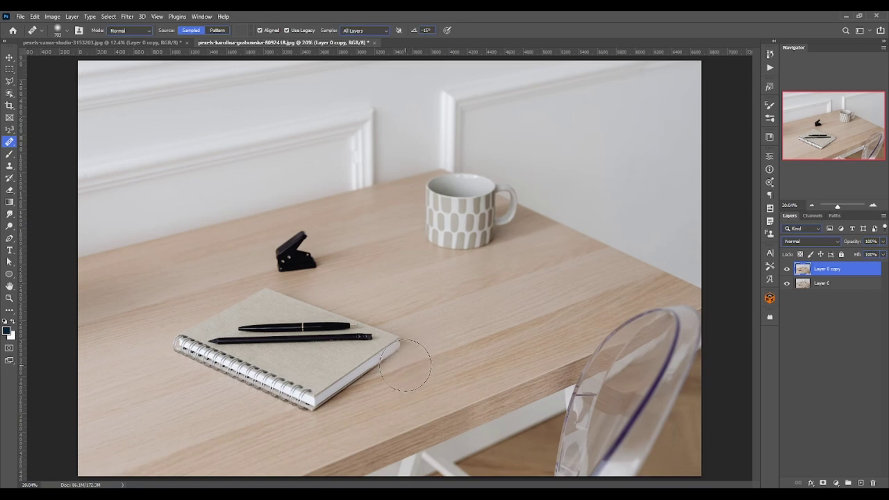
mouse_move(405, 365)
mouse_down()
mouse_move(386, 343)
mouse_move(323, 356)
mouse_move(337, 377)
mouse_move(292, 401)
mouse_up()
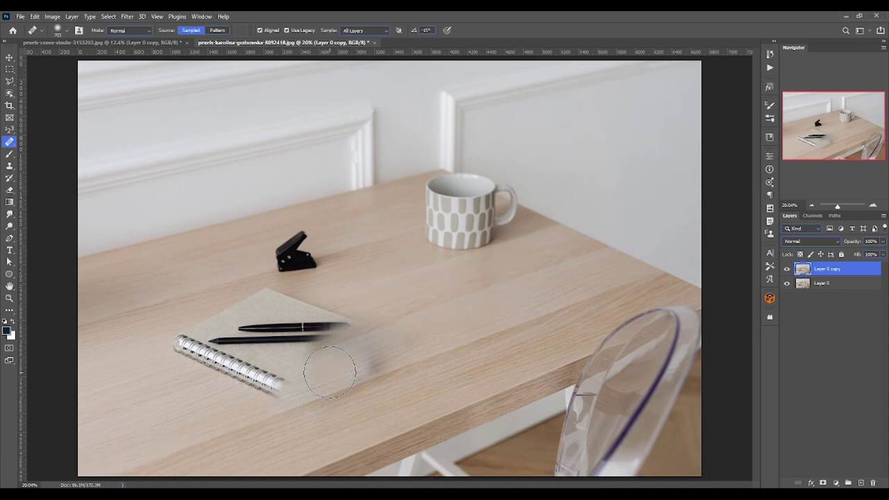
Heal over the notebook edges and pens with several strokes, cancelling one slow heal
mouse_move(426, 347)
mouse_down()
mouse_move(526, 312)
mouse_move(422, 335)
mouse_up()
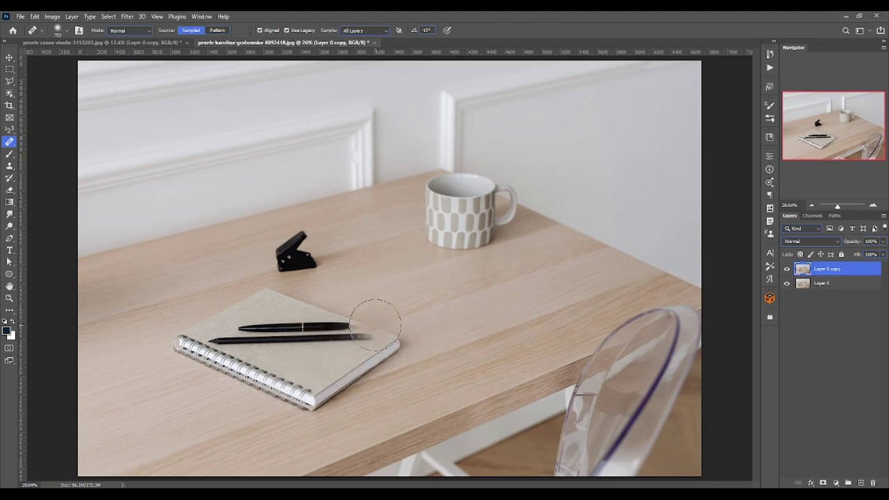
drag(348, 281, 309, 269)
drag(263, 332, 302, 343)
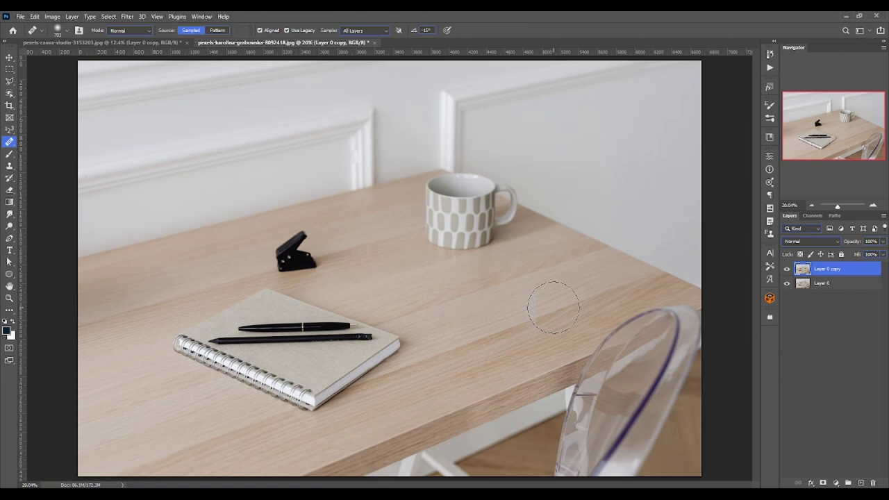
drag(320, 328, 255, 338)
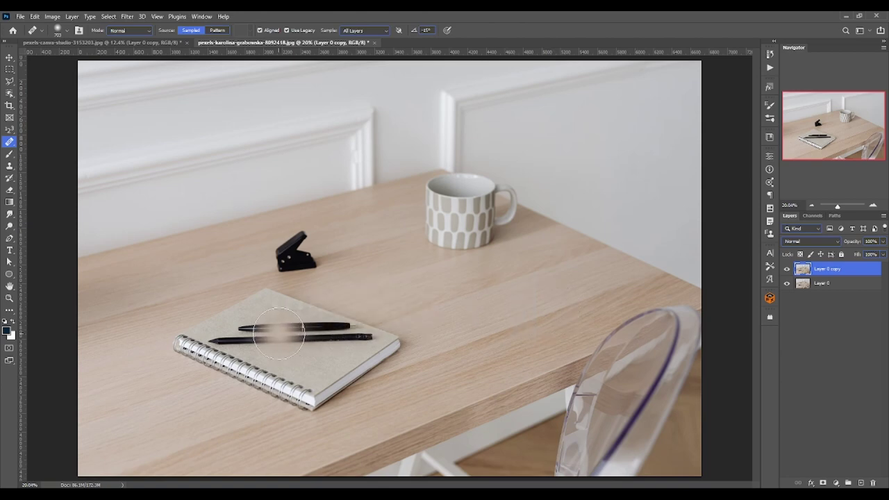
drag(297, 381, 301, 351)
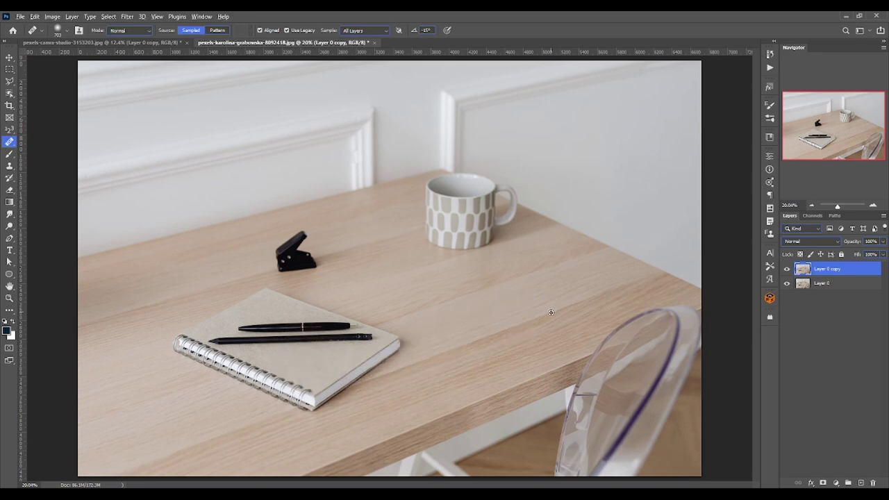
mouse_move(420, 343)
mouse_down()
mouse_move(259, 403)
mouse_move(279, 394)
mouse_up()
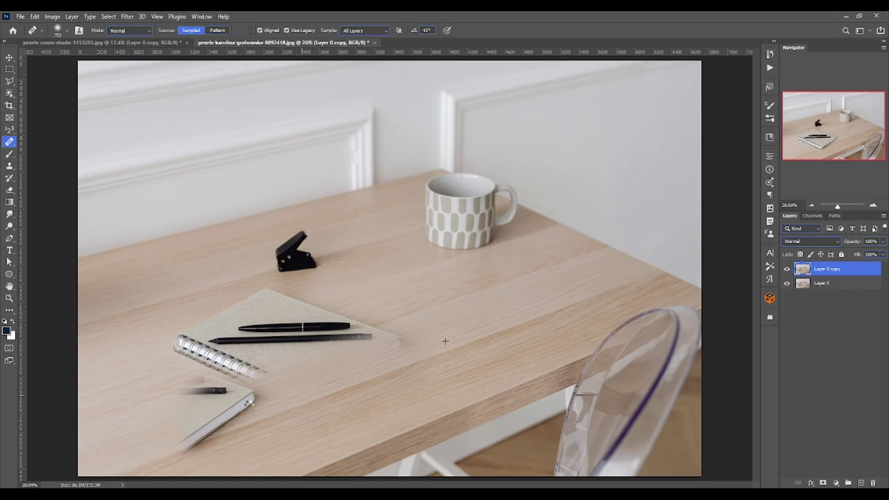
drag(199, 418, 252, 399)
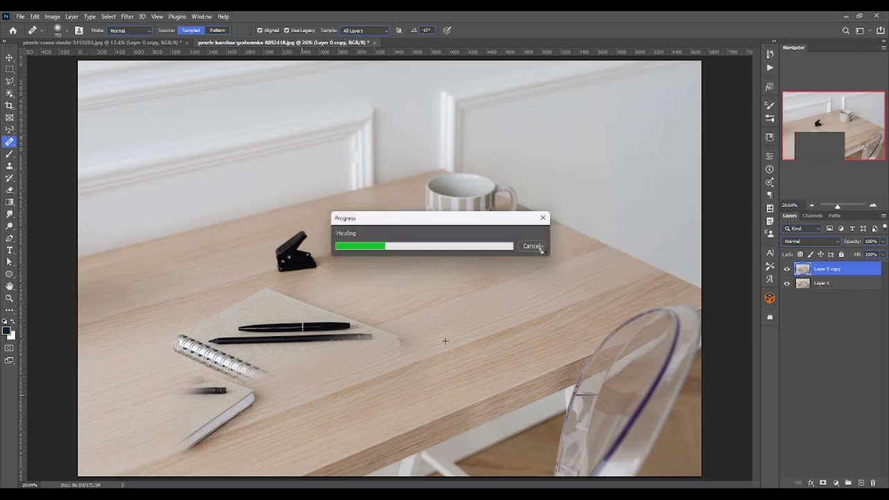
click(540, 246)
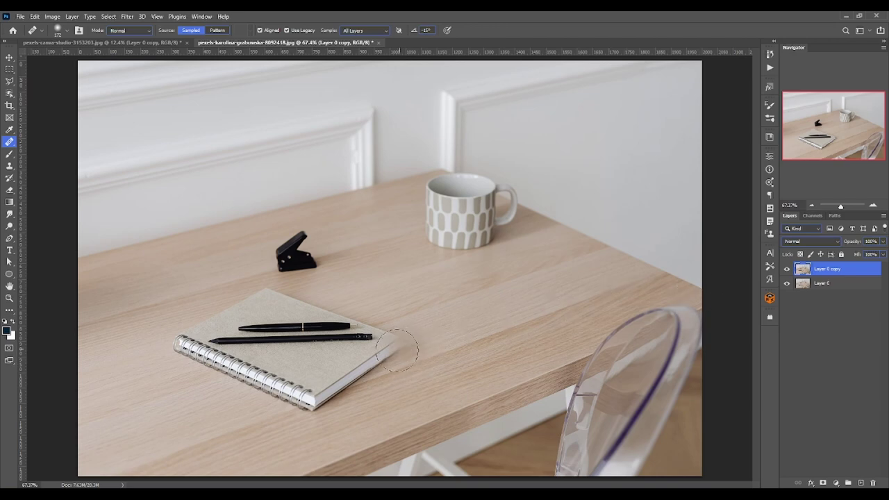
Paint out the remaining spiral, pen tips, black pen and paper corner, then compare via undo/redo
drag(394, 368, 379, 361)
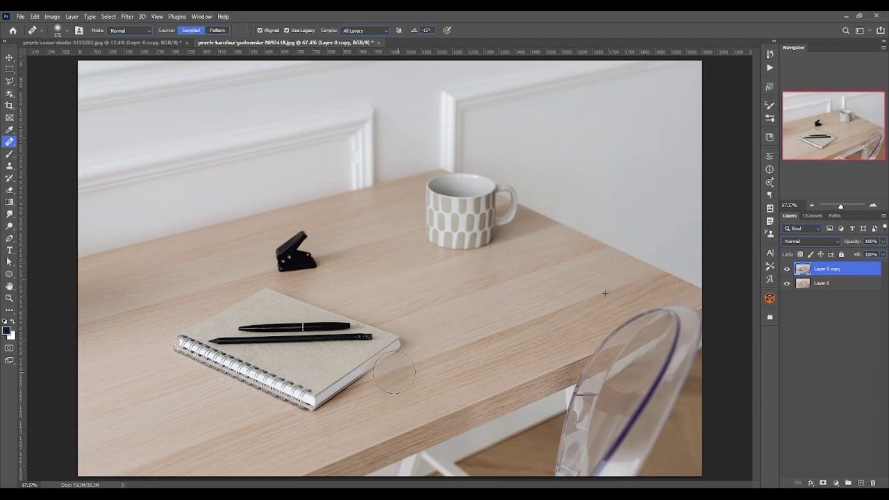
drag(316, 391, 298, 395)
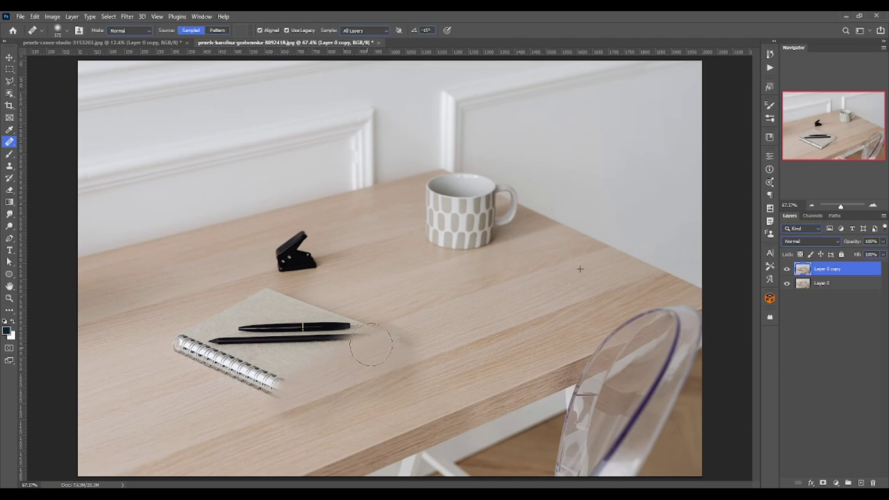
drag(388, 341, 280, 391)
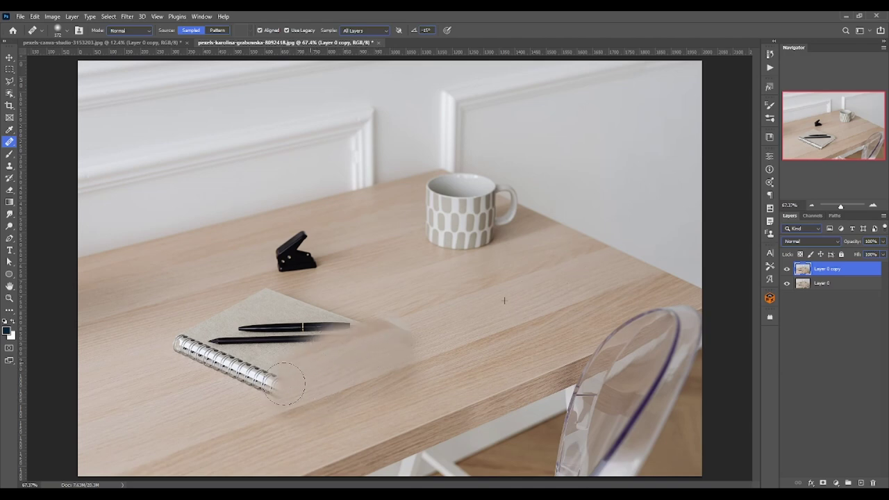
mouse_move(281, 391)
mouse_down()
mouse_move(239, 384)
mouse_move(219, 358)
mouse_move(176, 341)
mouse_up()
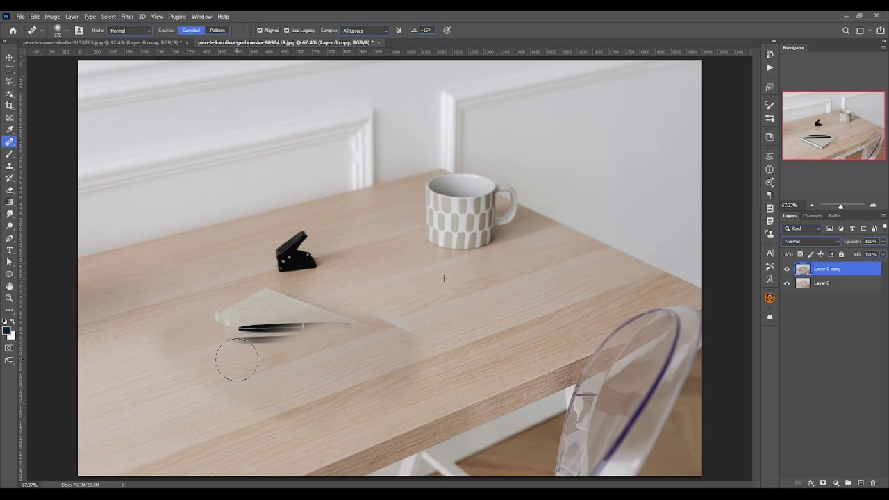
mouse_move(252, 363)
mouse_down()
mouse_move(298, 325)
mouse_move(252, 340)
mouse_up()
mouse_move(307, 340)
mouse_down()
mouse_move(250, 328)
mouse_move(288, 314)
mouse_move(318, 322)
mouse_up()
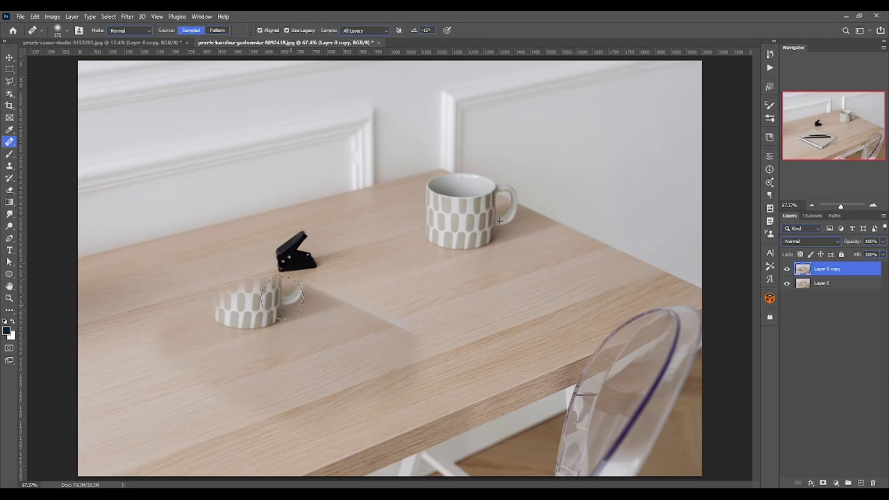
mouse_move(282, 299)
mouse_down()
mouse_move(275, 271)
mouse_move(239, 271)
mouse_move(299, 257)
mouse_move(290, 278)
mouse_move(222, 274)
mouse_up()
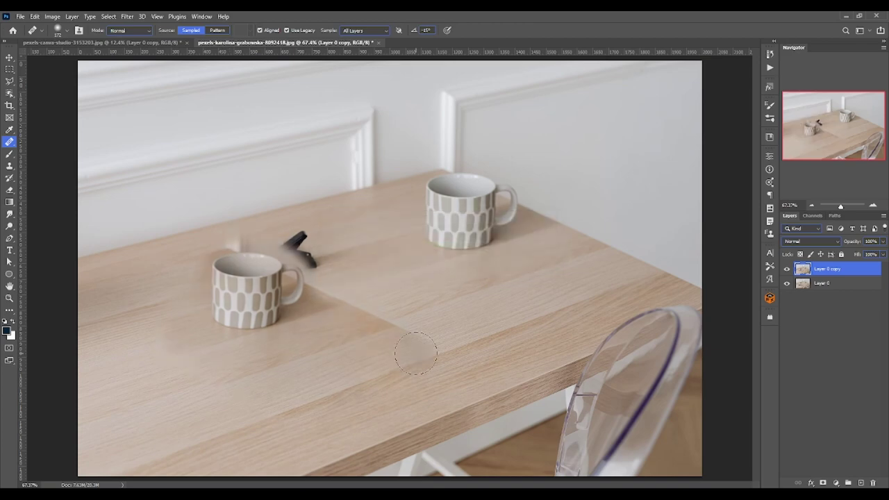
key(ctrl+z)
key(ctrl+shift+z)
Switch to the pexels-canva-studio bean-bag photo and zoom in on the wall art
click(104, 42)
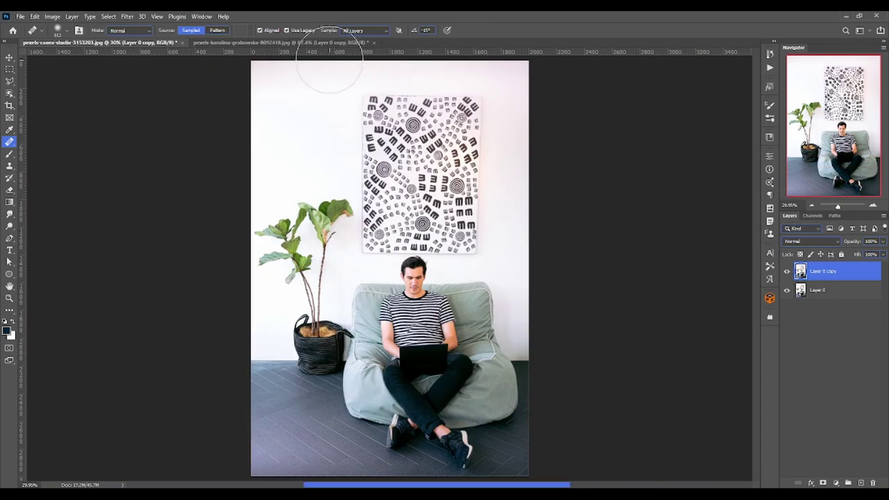
scroll(333, 69, up, 2)
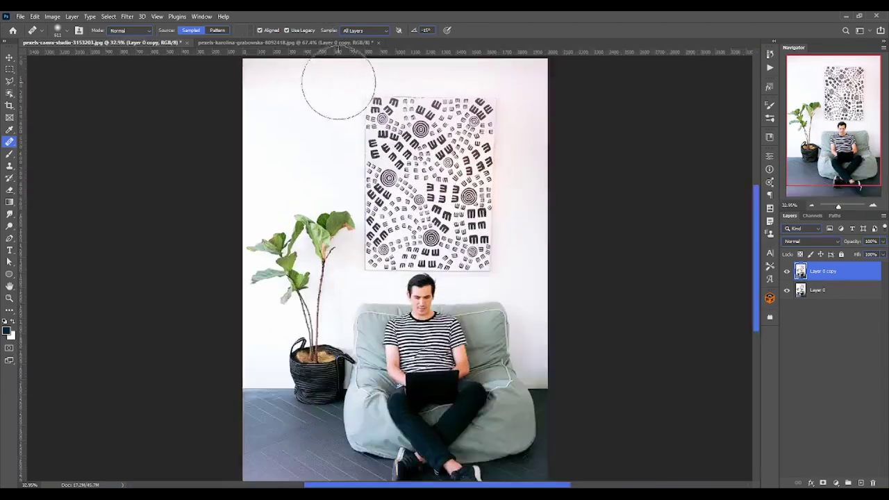
scroll(337, 104, up, 2)
scroll(319, 138, up, 2)
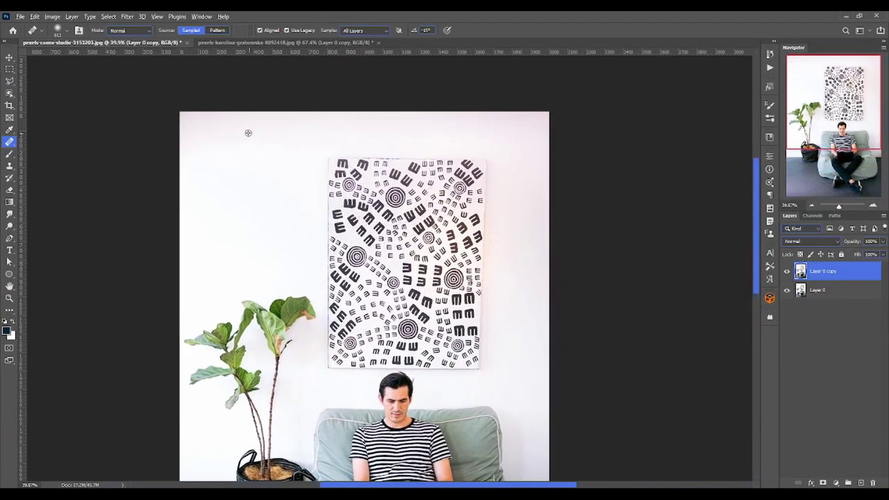
With a smaller Healing Brush sampled from clean wall, heal over the poster's top-left and top edge
drag(248, 133, 242, 133)
alt+click(192, 124)
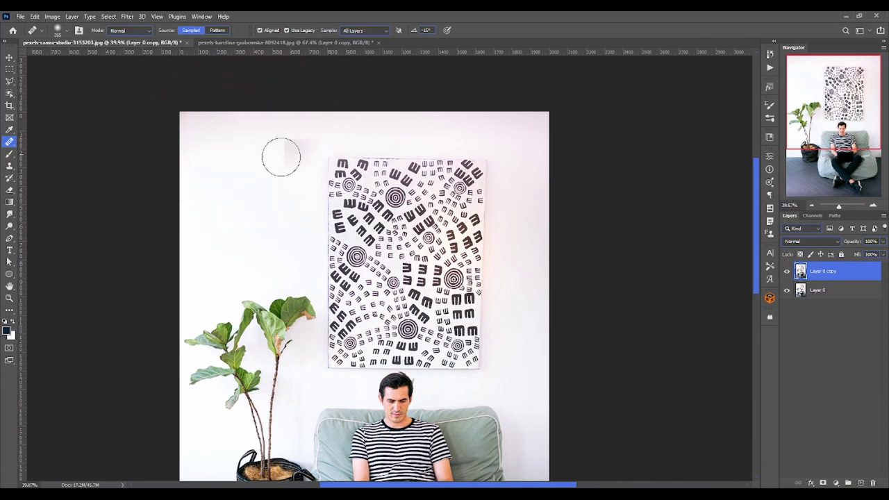
drag(290, 154, 333, 164)
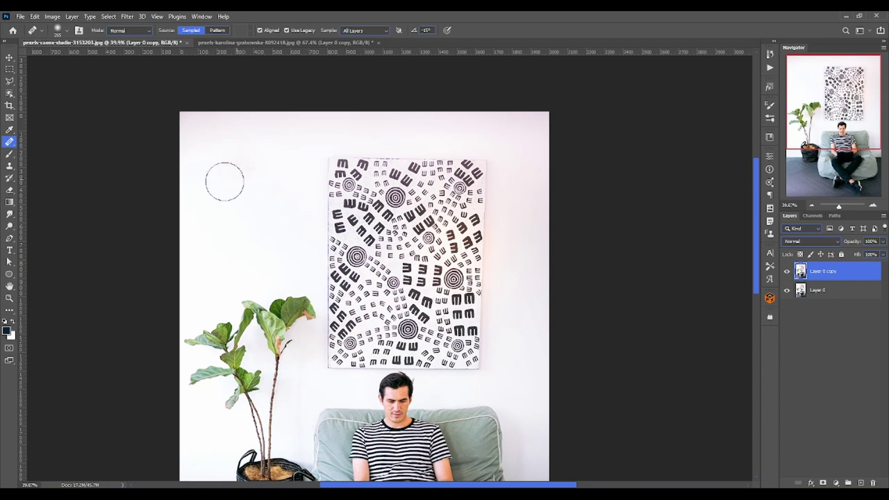
alt+click(218, 178)
mouse_move(341, 165)
mouse_down()
mouse_move(437, 167)
mouse_move(379, 191)
mouse_move(412, 199)
mouse_move(338, 215)
mouse_move(331, 248)
mouse_move(340, 232)
mouse_move(410, 232)
mouse_move(425, 213)
mouse_up()
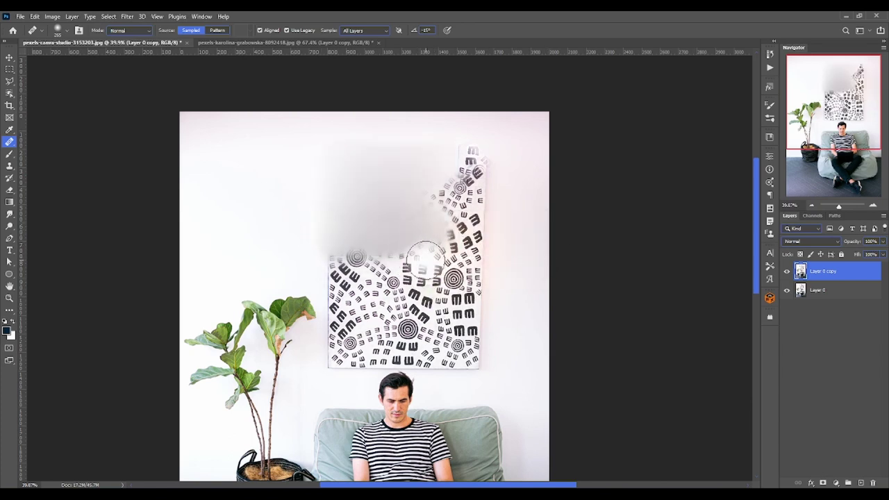
Heal more of the poster's upper area and right side, then undo the last stroke
drag(416, 281, 451, 324)
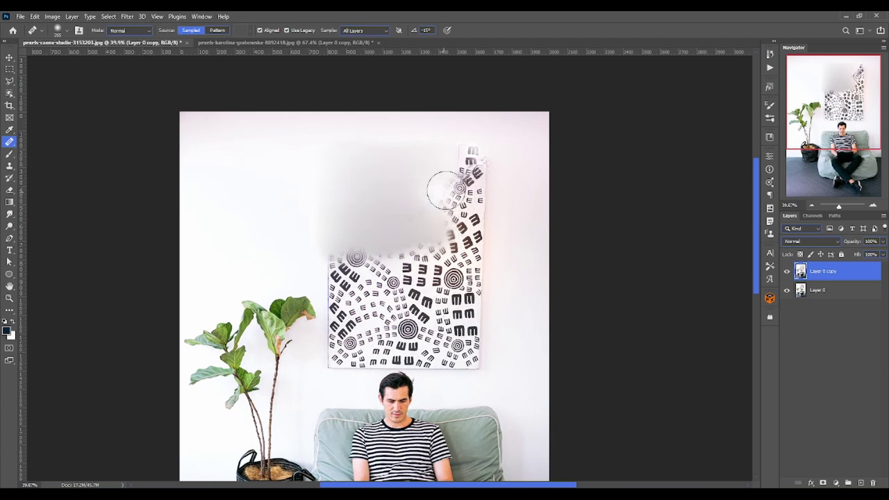
mouse_move(441, 189)
mouse_down()
mouse_move(470, 171)
mouse_move(466, 199)
mouse_move(486, 282)
mouse_move(474, 286)
mouse_move(440, 238)
mouse_up()
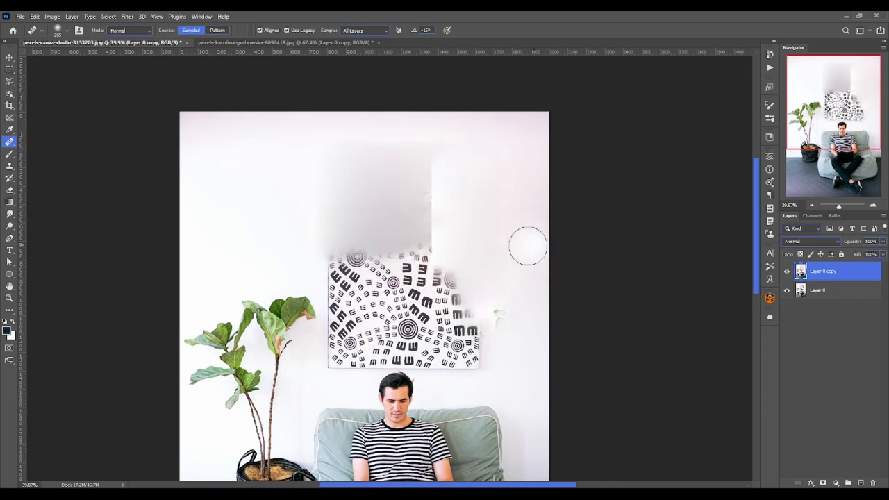
mouse_move(448, 165)
mouse_down()
mouse_move(436, 173)
mouse_move(440, 287)
mouse_move(488, 292)
mouse_move(444, 320)
mouse_move(407, 257)
mouse_move(381, 255)
mouse_move(410, 206)
mouse_move(377, 198)
mouse_move(355, 236)
mouse_move(409, 180)
mouse_move(357, 205)
mouse_up()
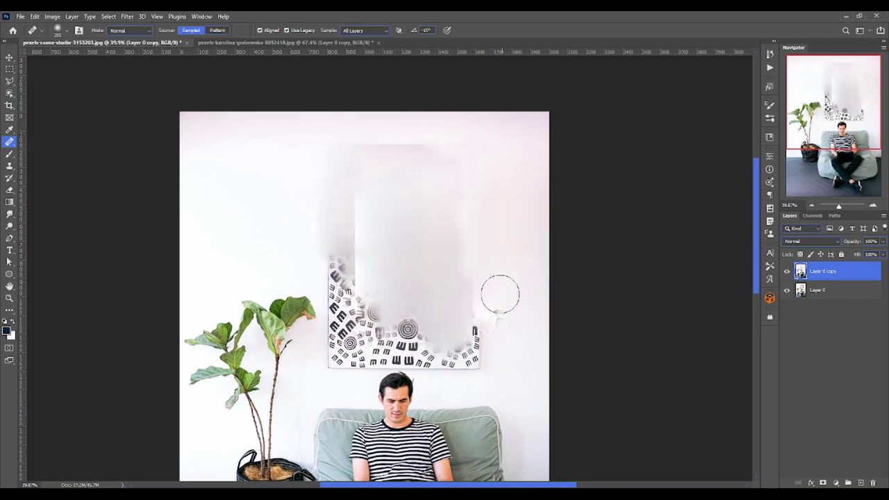
key(ctrl+z)
Undo the remaining healing and a trial white brush stroke, then switch to the Spot Healing Brush
key(ctrl+z)
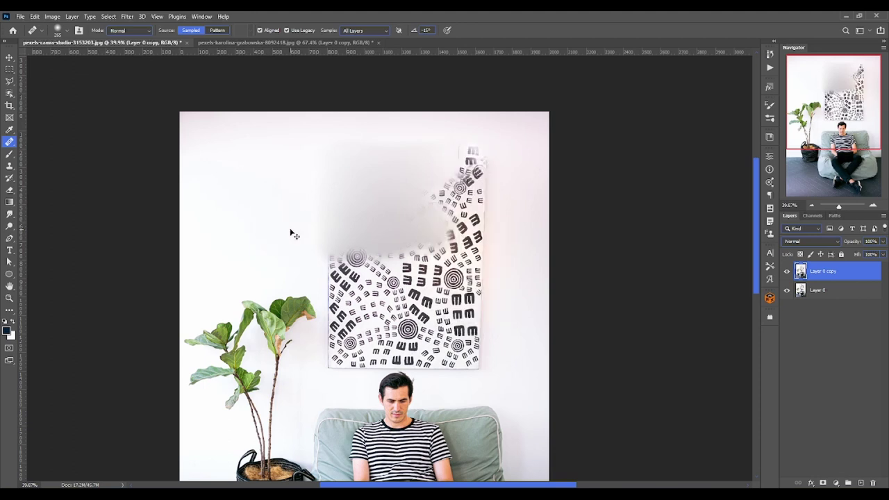
key(ctrl+z)
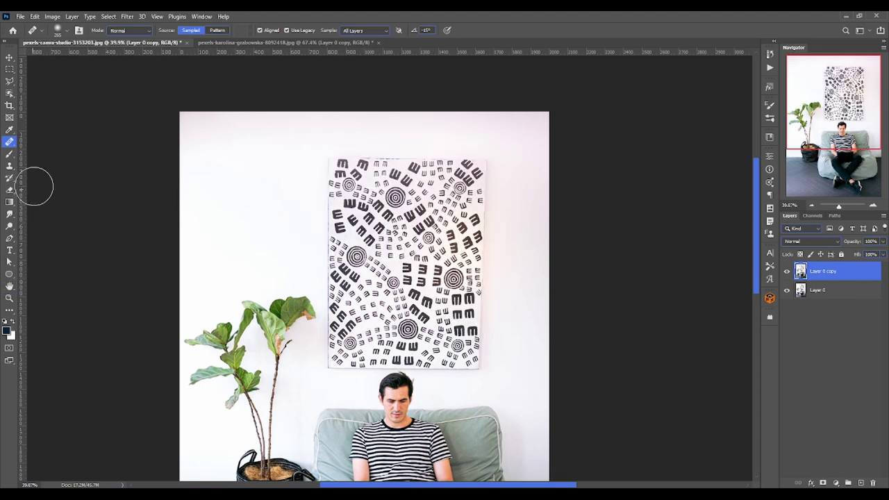
click(16, 156)
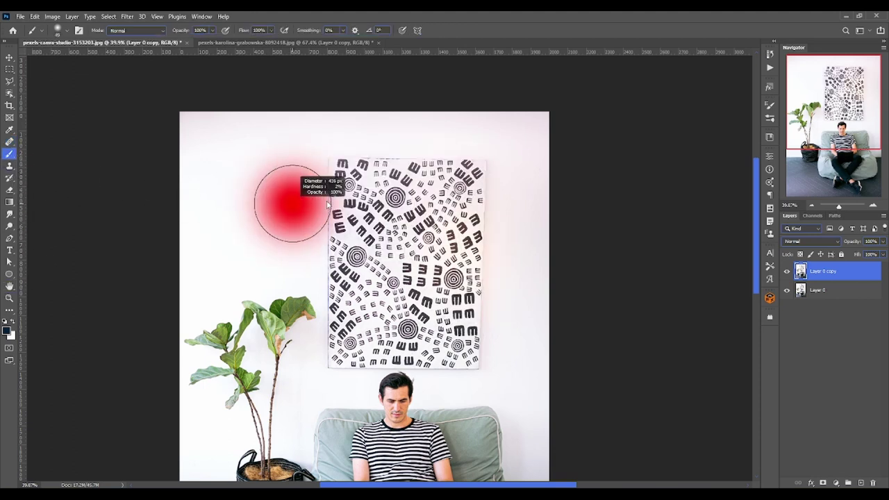
mouse_move(347, 215)
mouse_down()
mouse_move(348, 168)
mouse_move(391, 185)
mouse_move(490, 164)
mouse_move(462, 252)
mouse_move(408, 208)
mouse_move(343, 243)
mouse_move(357, 327)
mouse_move(418, 284)
mouse_move(447, 340)
mouse_move(412, 338)
mouse_move(477, 338)
mouse_up()
key(ctrl+z)
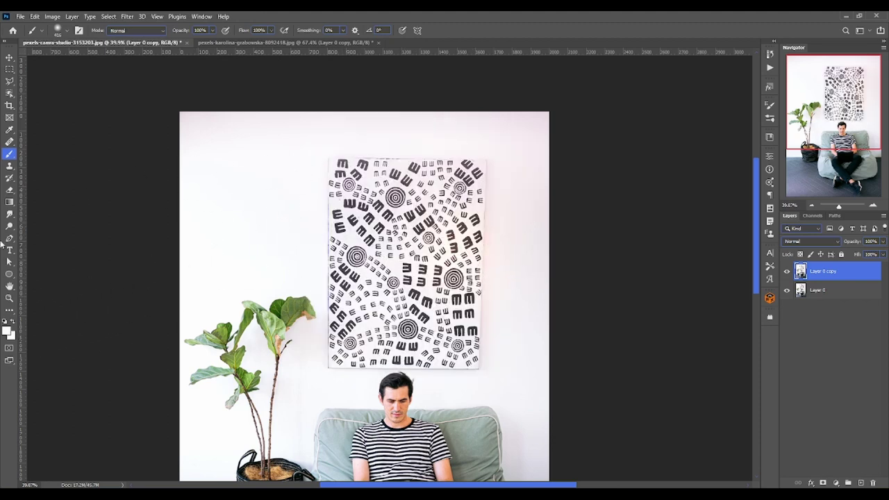
right_click(11, 143)
click(52, 143)
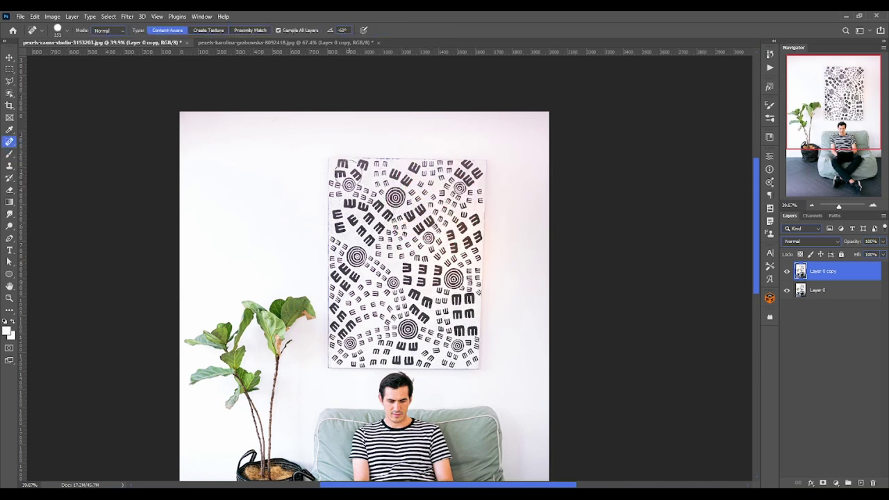
Content-Aware spot-heal the artwork's top edge, right side and remaining area, then zoom in
mouse_move(333, 161)
mouse_down()
mouse_move(478, 311)
mouse_move(336, 186)
mouse_move(378, 359)
mouse_move(479, 363)
mouse_move(373, 216)
mouse_move(455, 205)
mouse_move(400, 216)
mouse_move(444, 240)
mouse_move(375, 309)
mouse_up()
drag(417, 264, 461, 324)
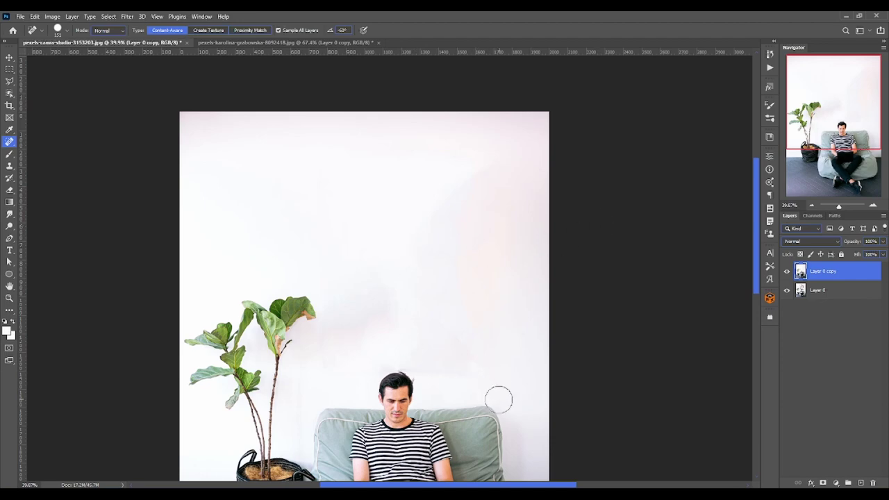
scroll(499, 399, up, 2)
Switch to a roughly 41 px Brush, sample the white wall and paint beside the head
scroll(479, 393, up, 3)
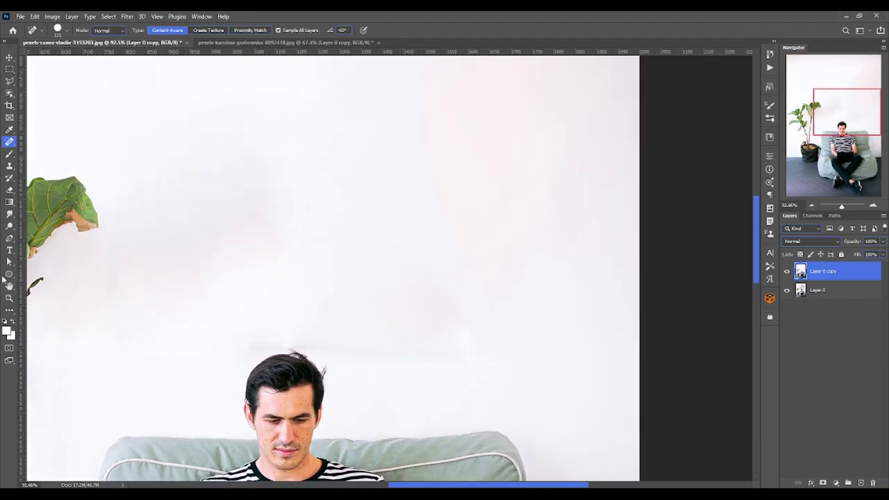
click(11, 154)
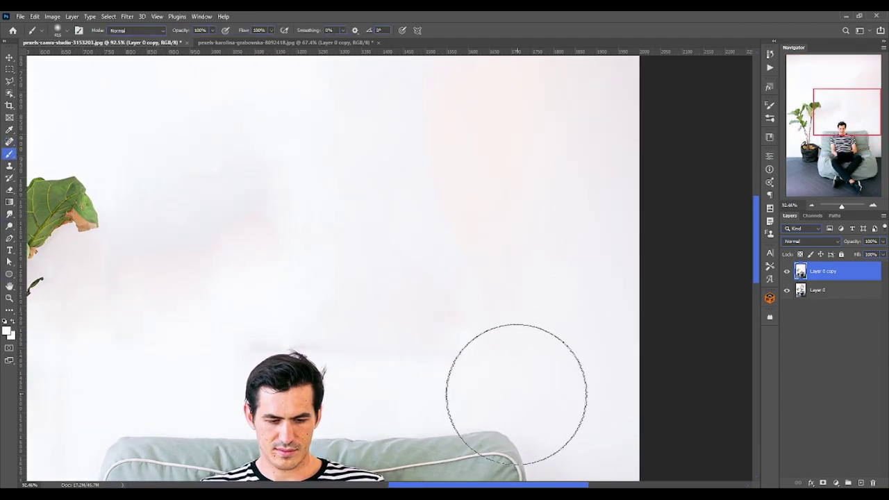
alt+right_click(506, 386)
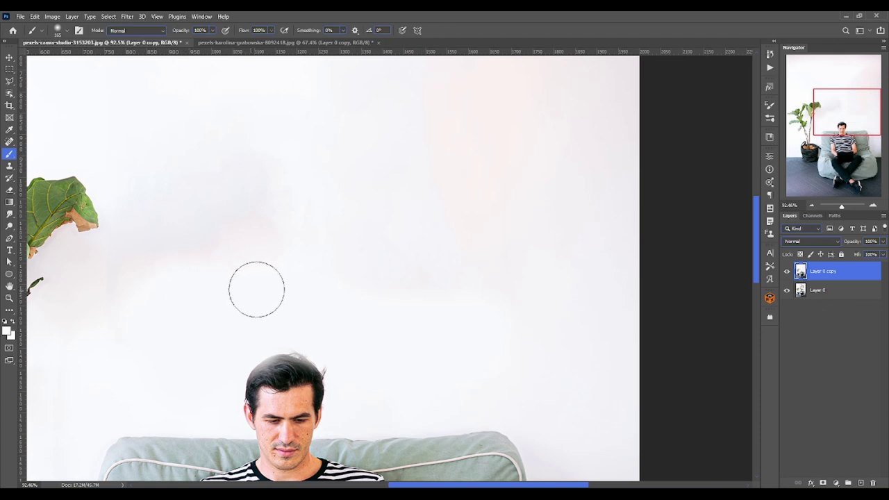
drag(399, 379, 369, 384)
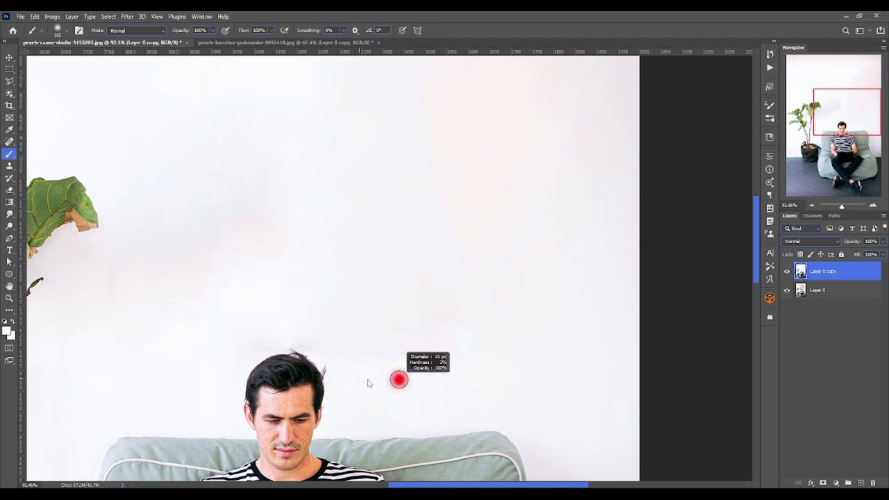
right_click(431, 339)
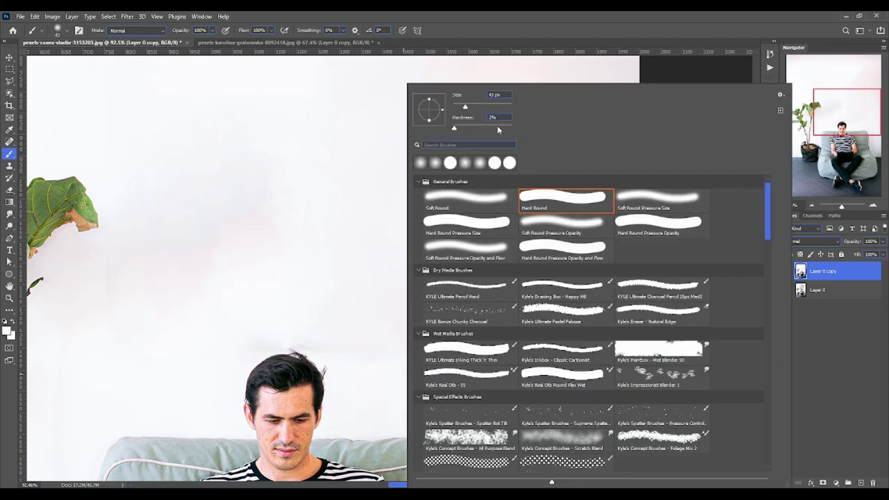
drag(273, 321, 334, 319)
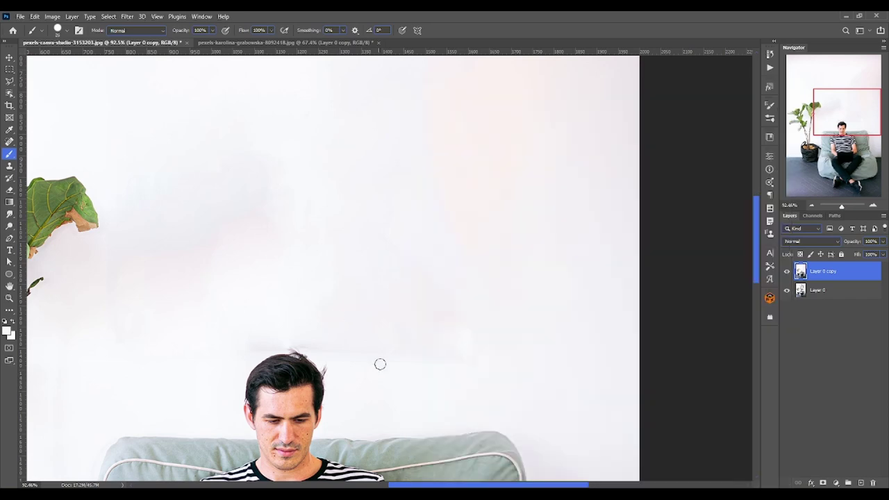
alt+click(447, 359)
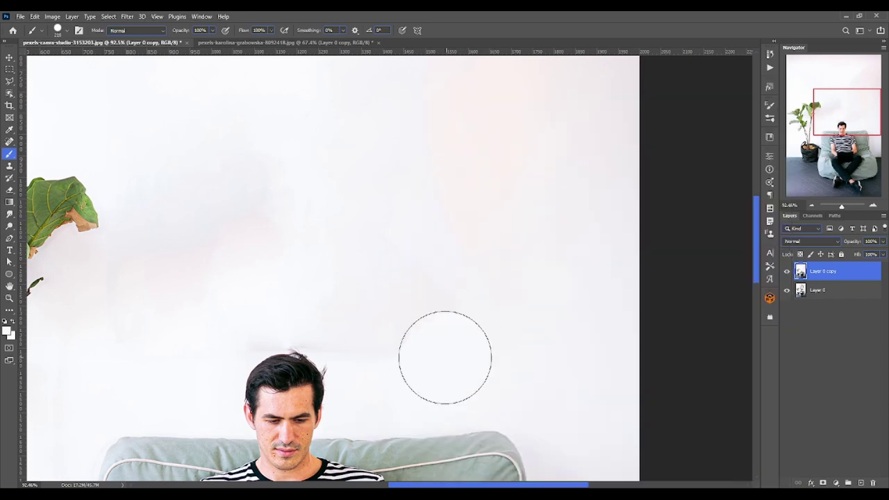
mouse_move(445, 357)
mouse_down()
mouse_move(389, 320)
mouse_move(507, 352)
mouse_move(531, 322)
mouse_up()
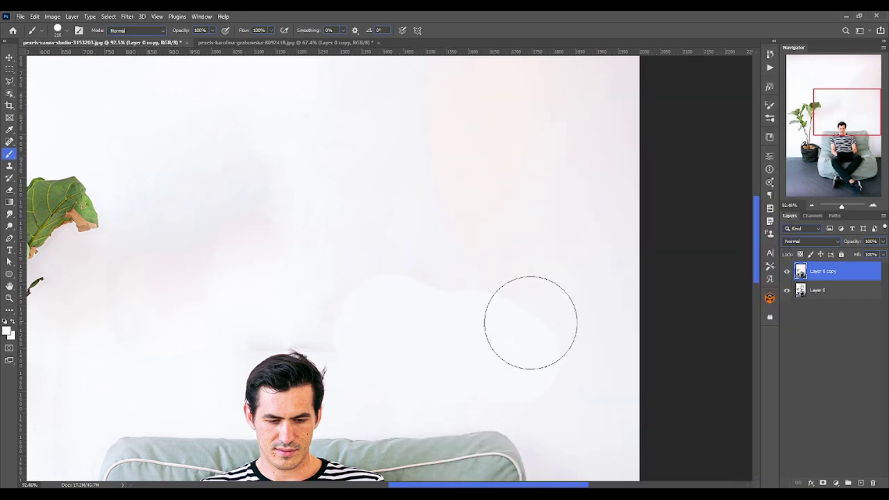
Paint white over the stray hair wisps above the man's head
right_click(454, 312)
click(391, 278)
right_click(408, 278)
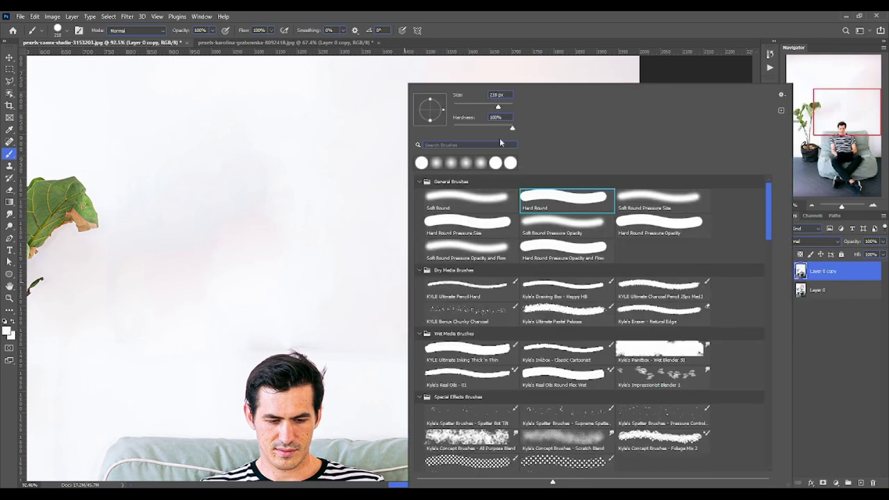
click(361, 208)
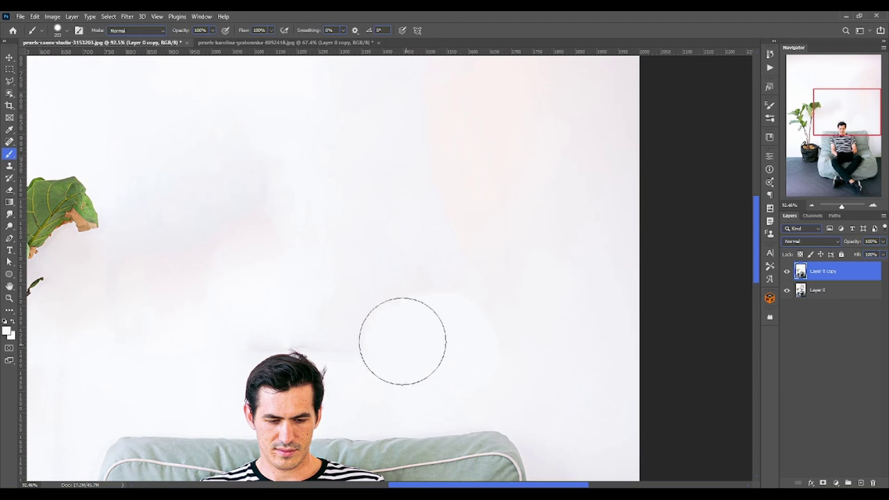
drag(328, 319, 164, 343)
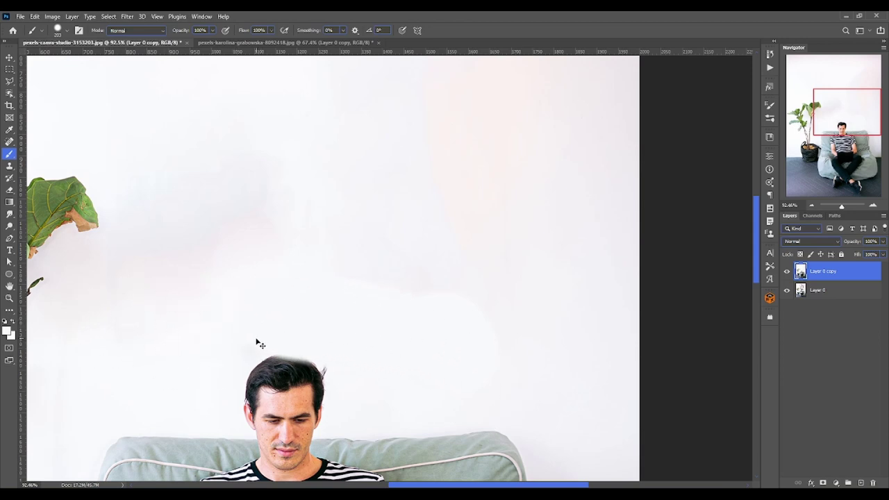
Try a 250 px white stroke around the head and leaf, undo it, and fit the photo on screen
drag(386, 362, 339, 364)
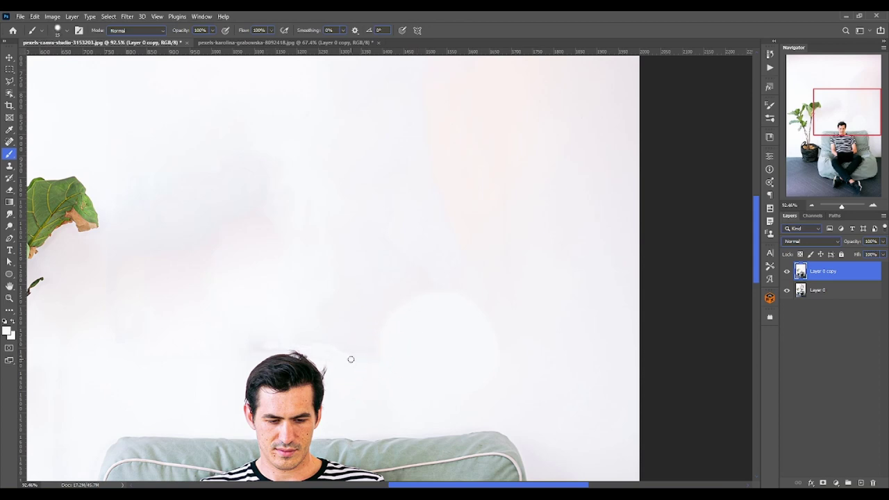
drag(352, 364, 445, 364)
right_click(445, 364)
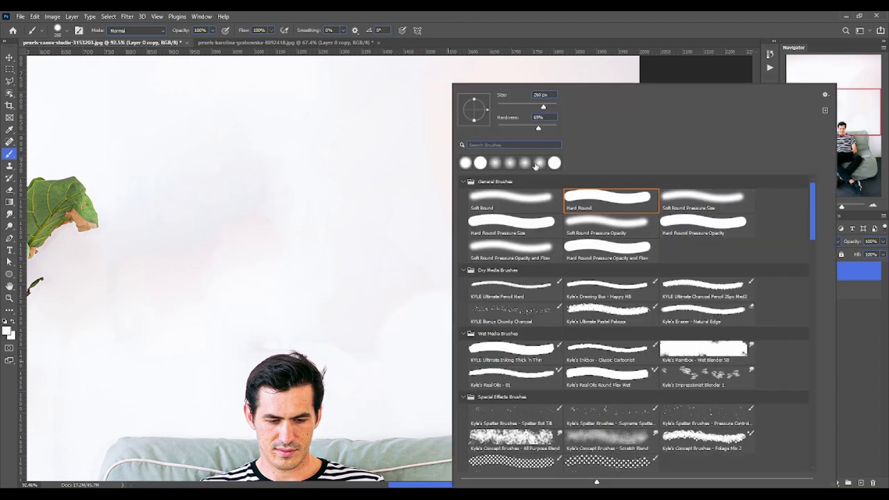
key(Return)
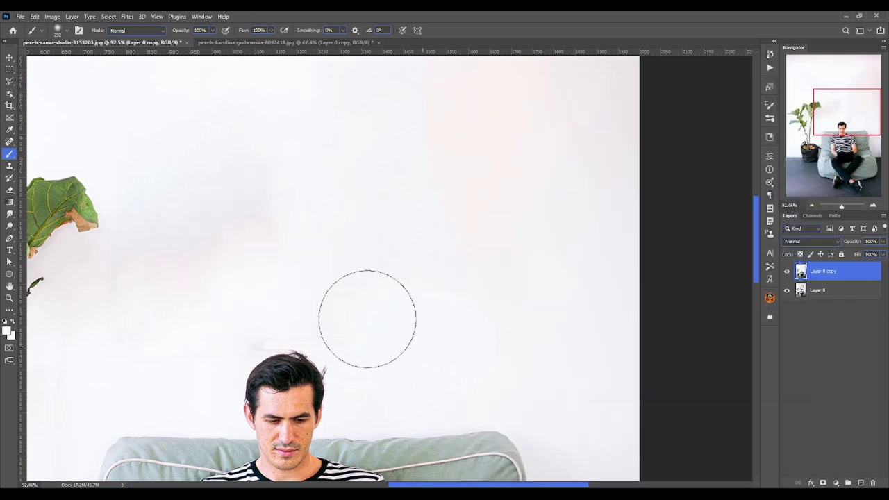
mouse_move(254, 300)
mouse_down()
mouse_move(256, 191)
mouse_move(234, 204)
mouse_up()
key(ctrl+z)
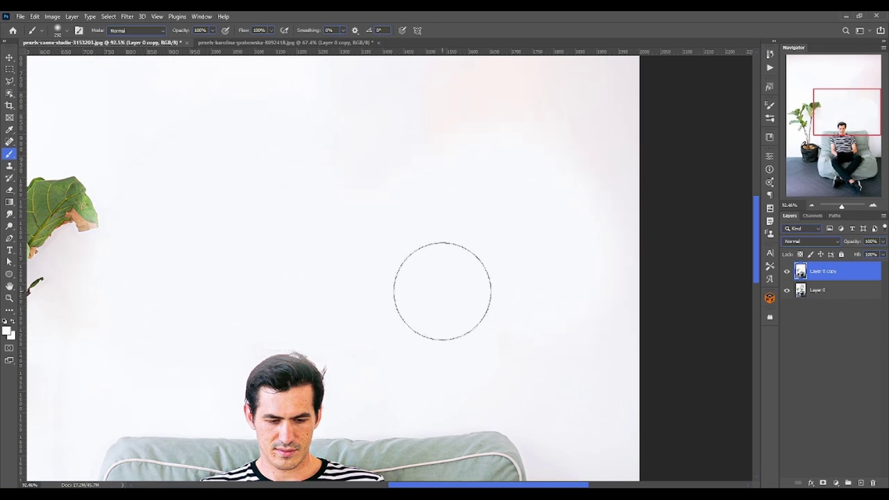
key(ctrl+0)
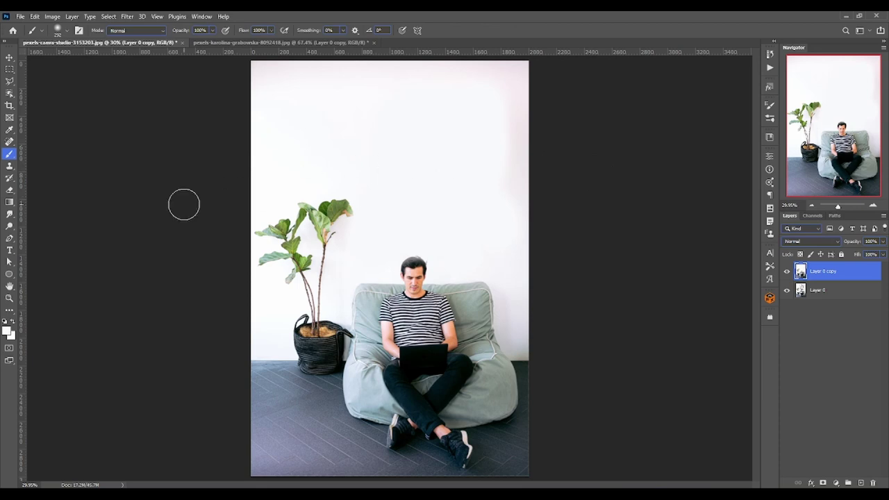
click(9, 167)
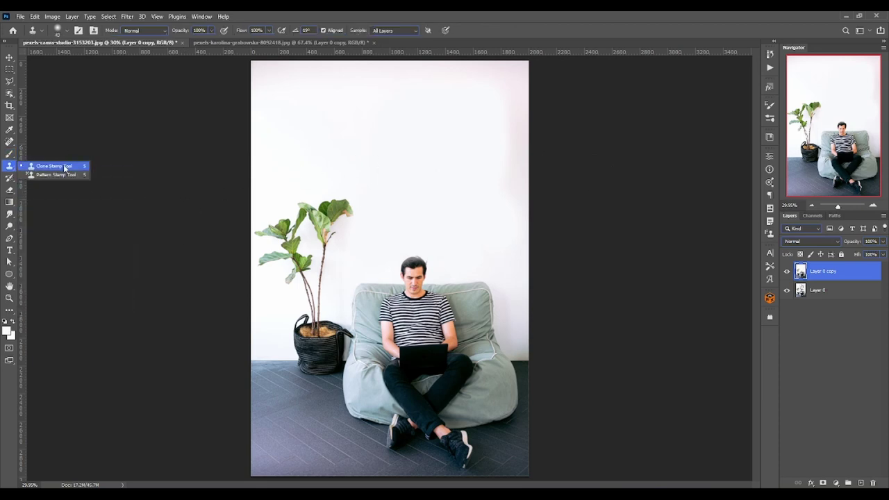
click(10, 154)
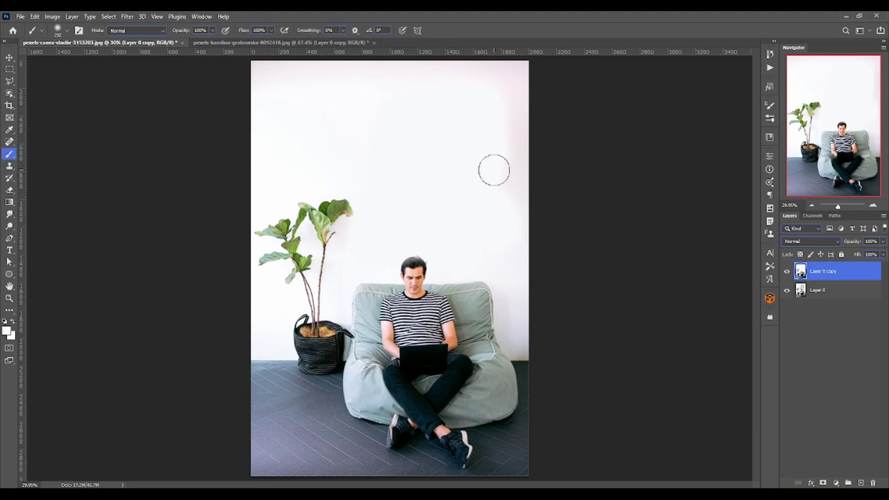